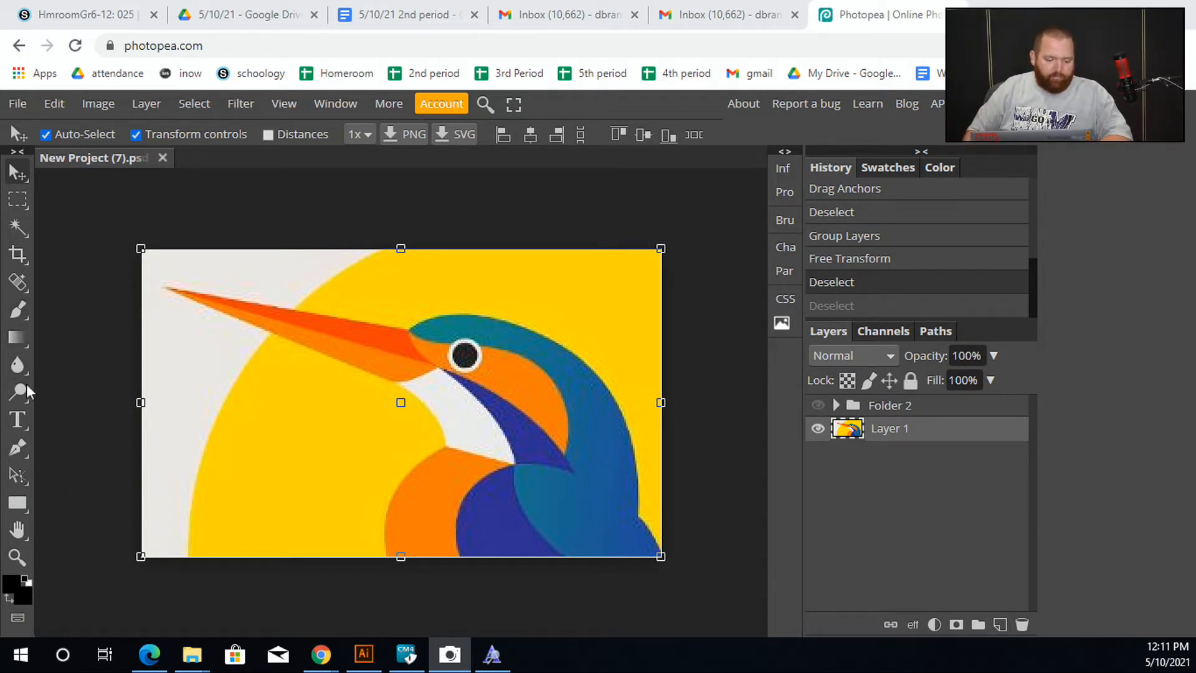
Draw a circle over the middle of the bird illustration with the Ellipse tool
right_click(26, 499)
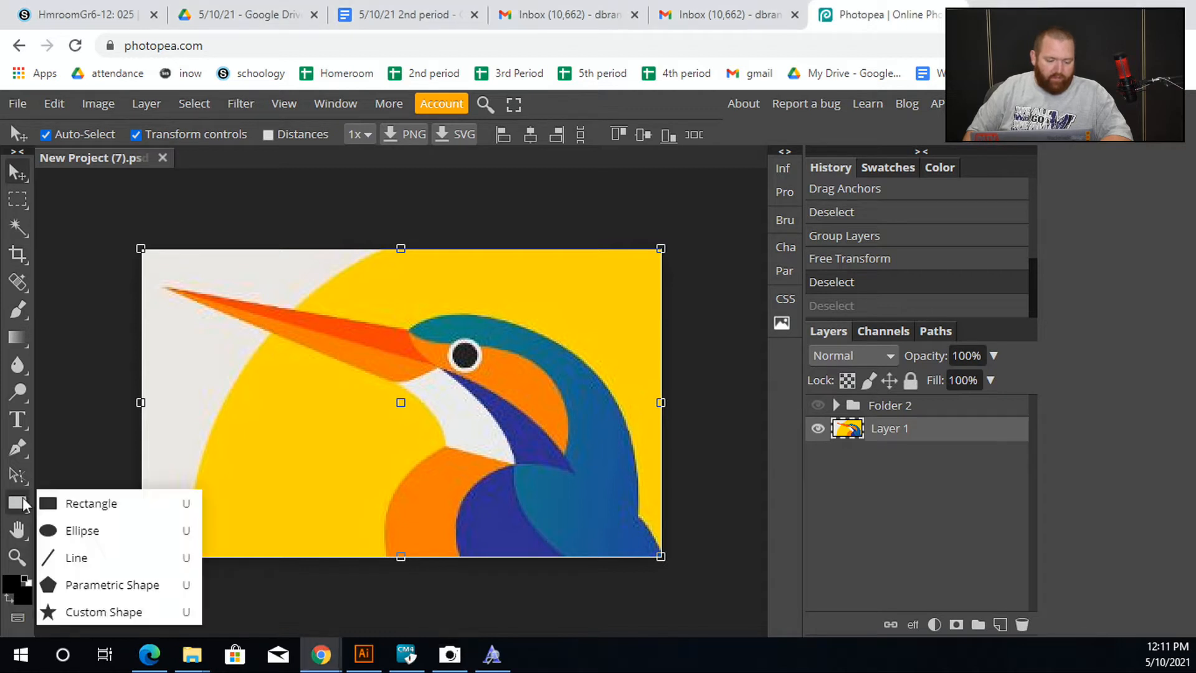
click(159, 535)
drag(284, 312, 503, 534)
drag(785, 546, 783, 544)
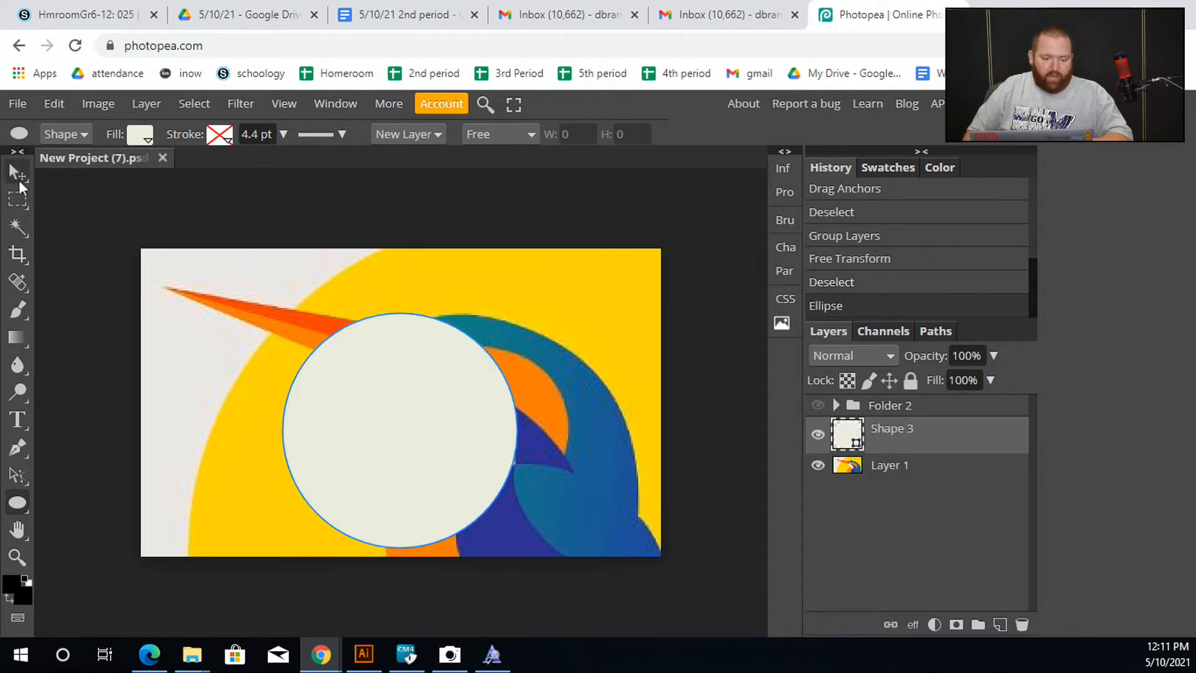
Enlarge the circle to about 289% and position it to match the large yellow circle in the reference image
click(18, 179)
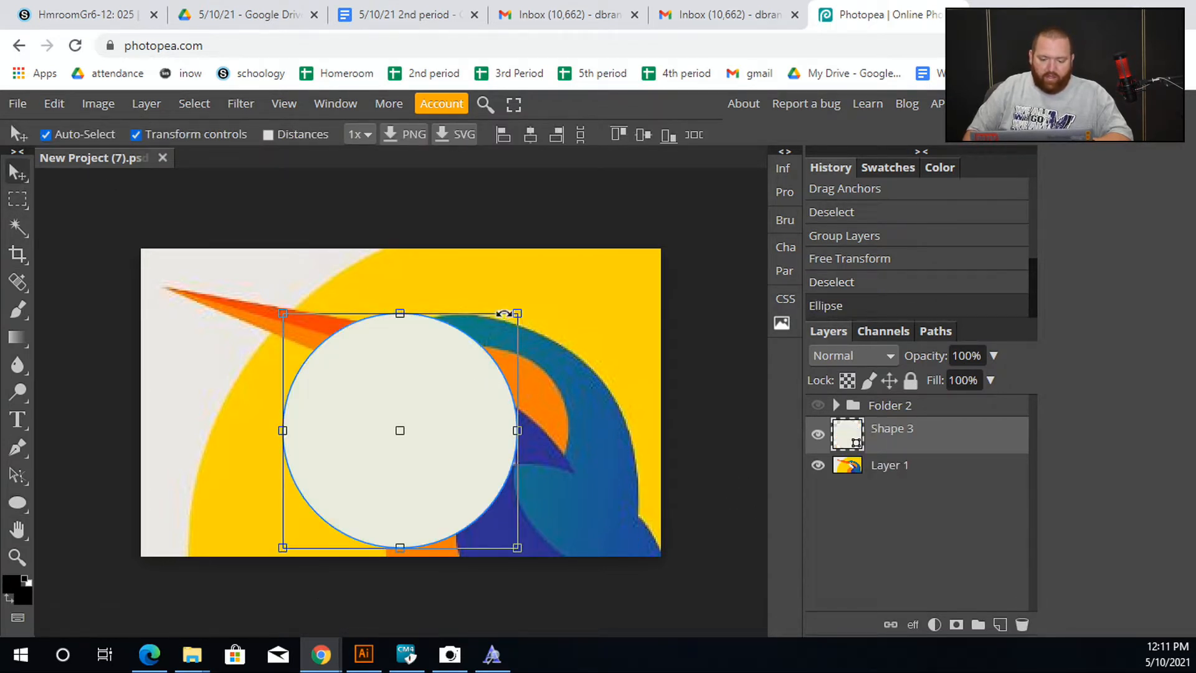
drag(517, 313, 732, 234)
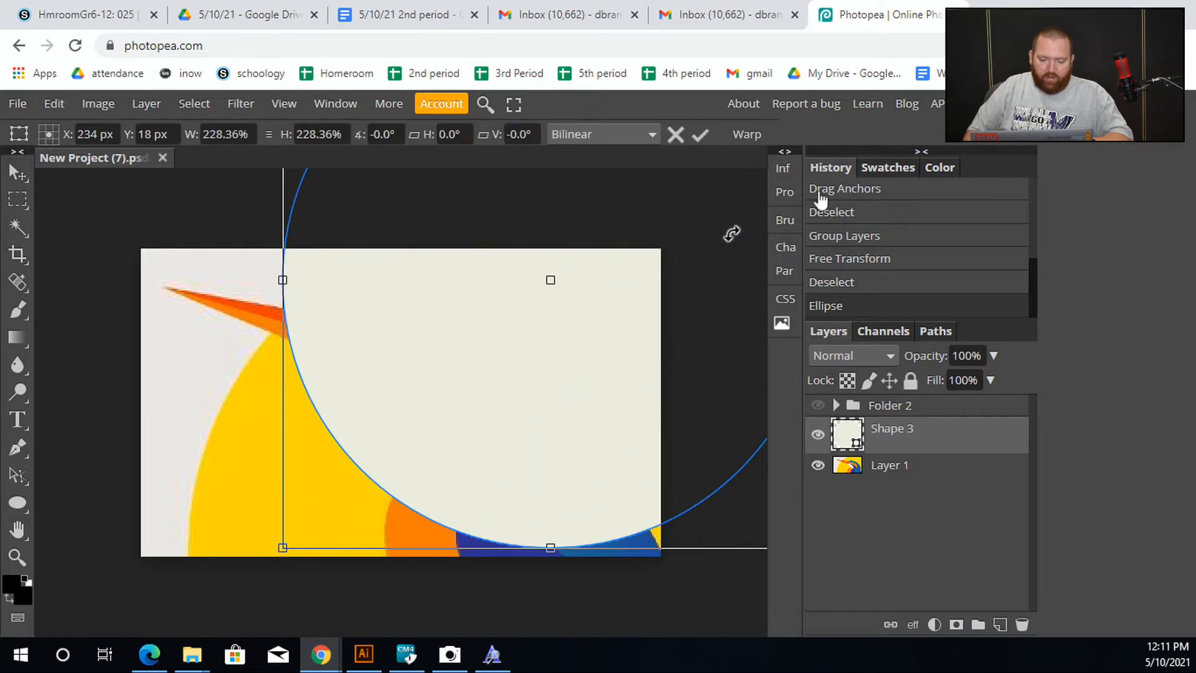
drag(596, 322, 488, 571)
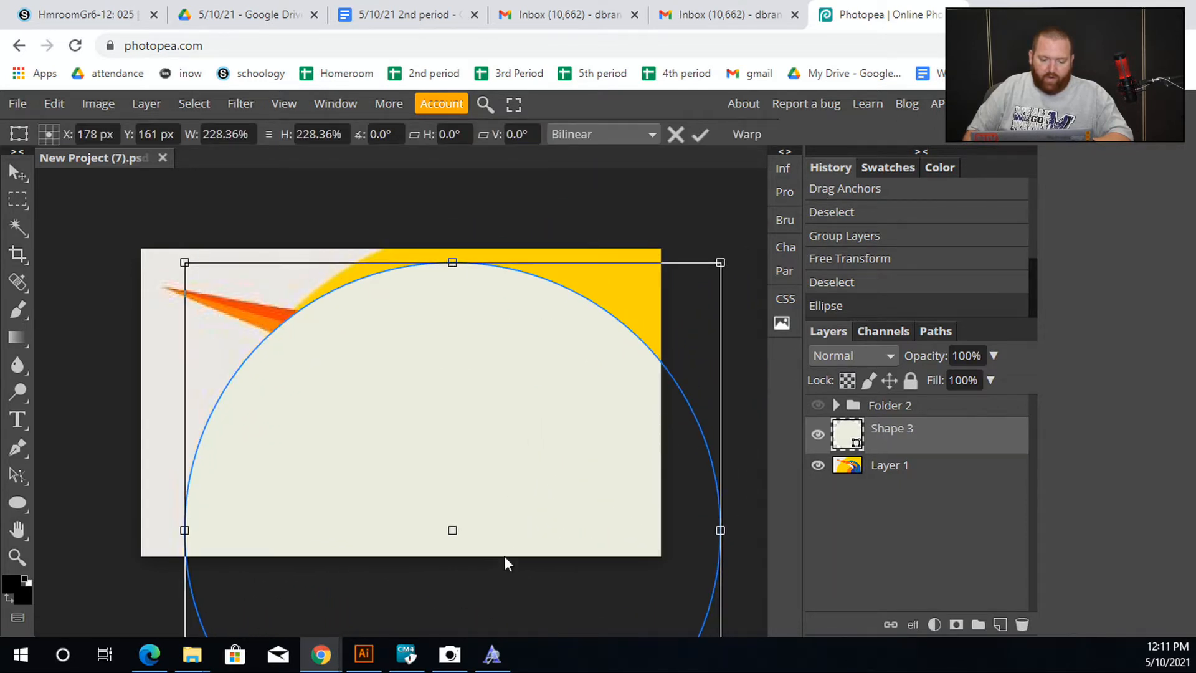
drag(722, 262, 790, 132)
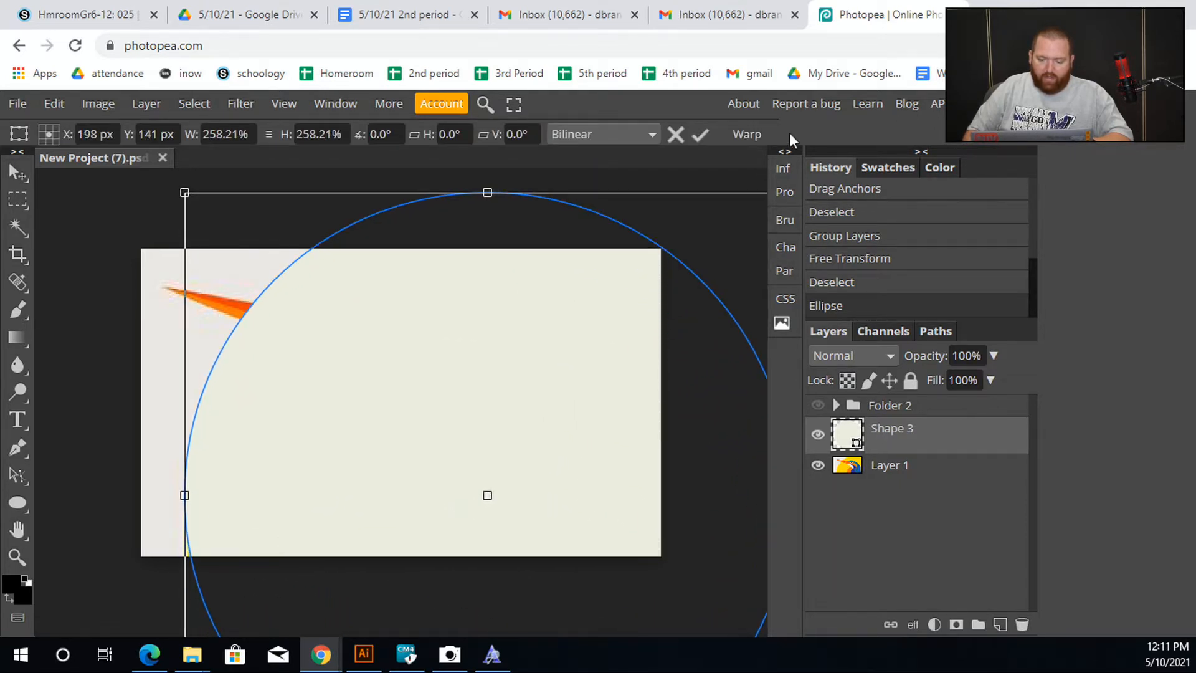
drag(374, 406, 389, 431)
key(ctrl+minus)
key(ctrl+minus)
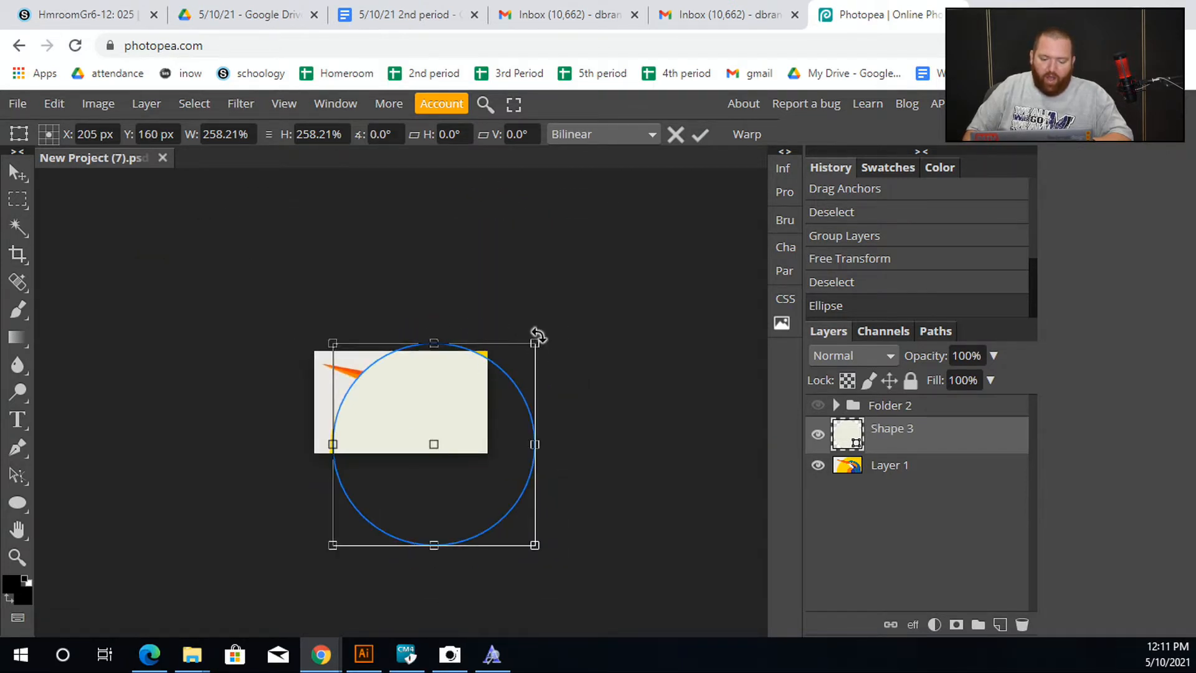
drag(535, 342, 558, 328)
drag(421, 434, 427, 449)
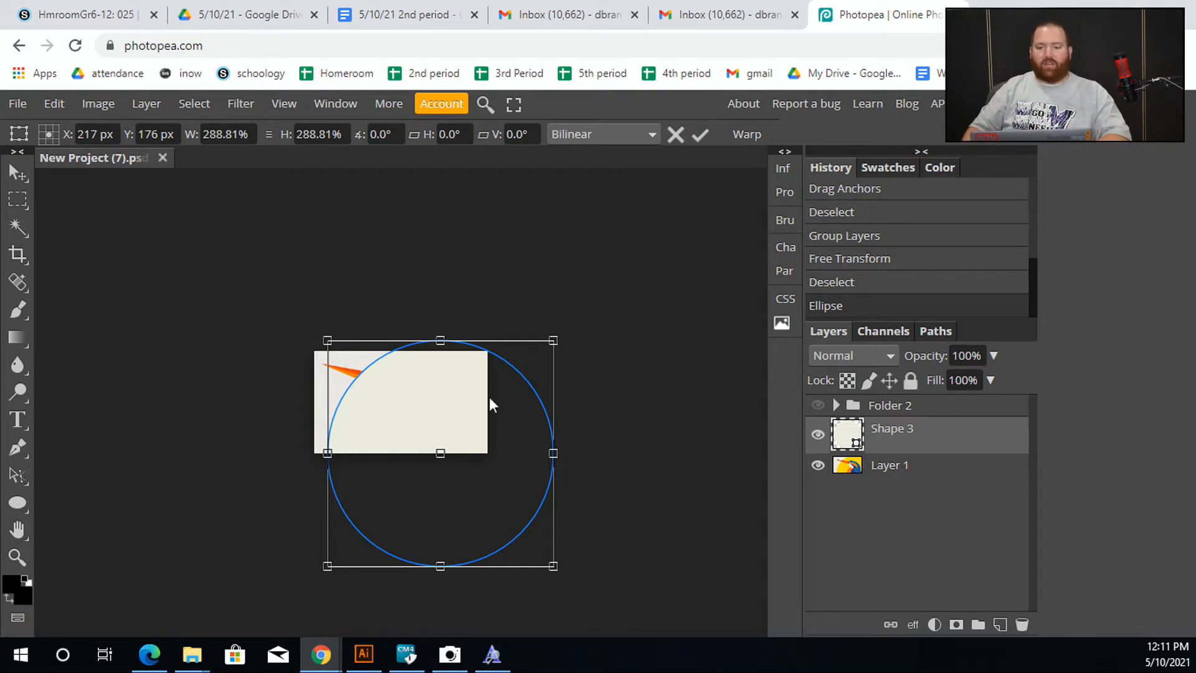
Move the circle's layer beneath Layer 1 and fill it with the yellow ffd800 sampled from the reference background
click(973, 444)
drag(922, 448, 923, 506)
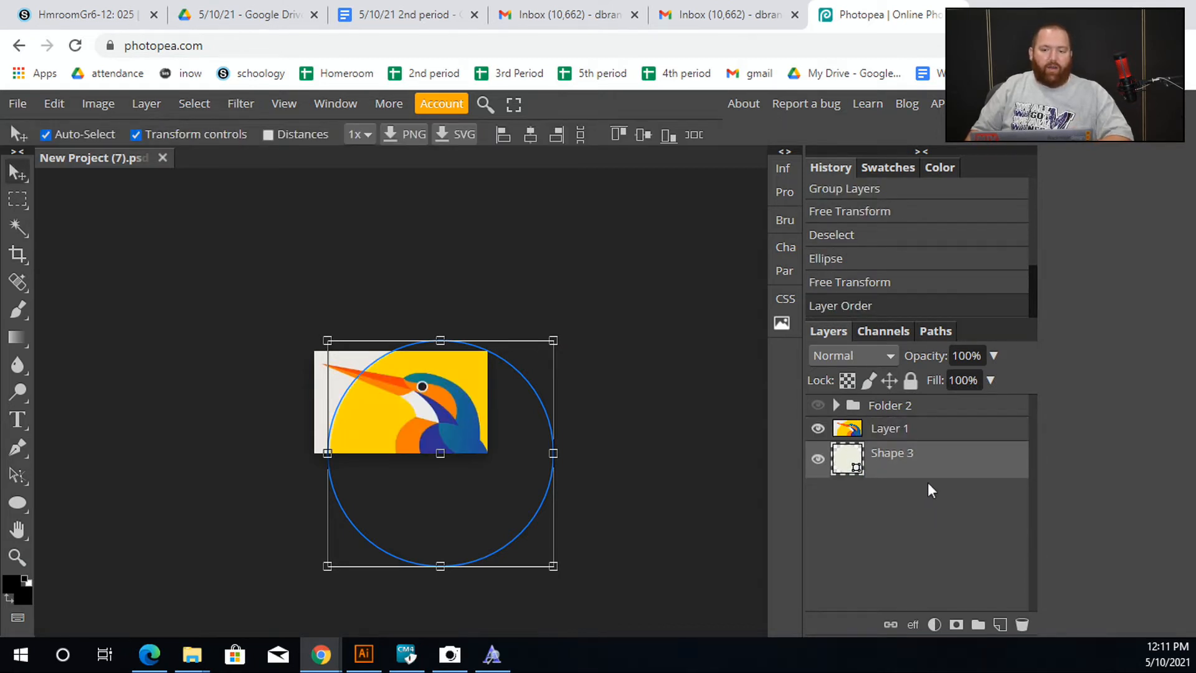
double_click(845, 465)
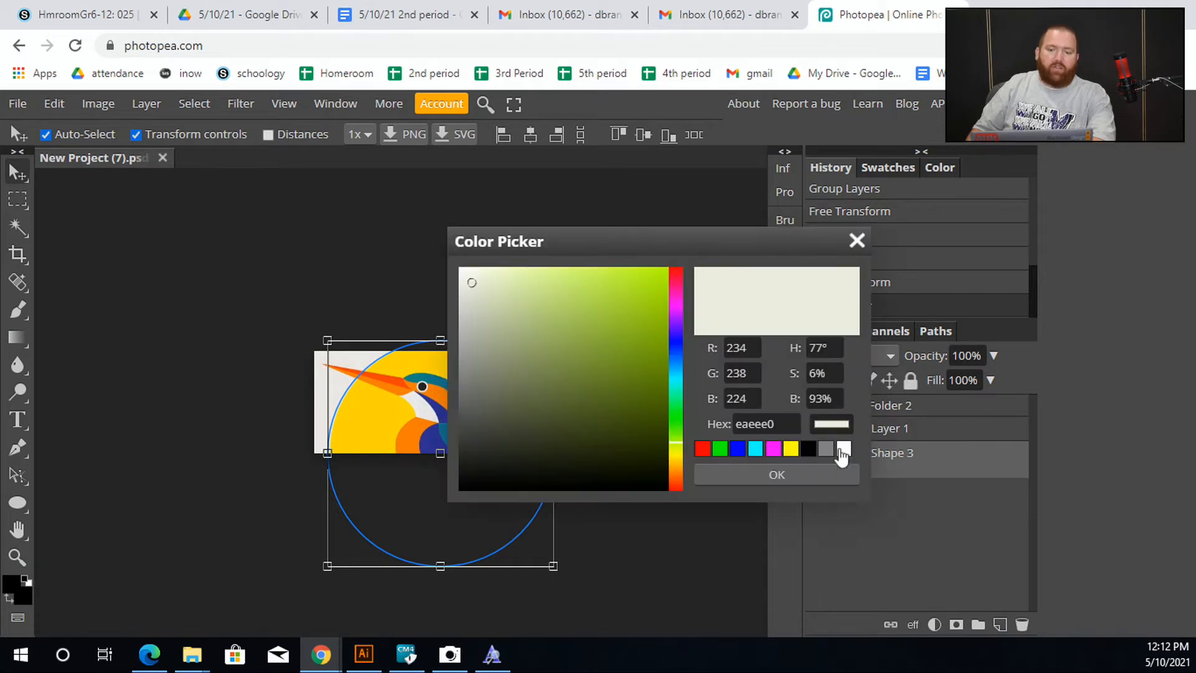
drag(649, 244, 784, 209)
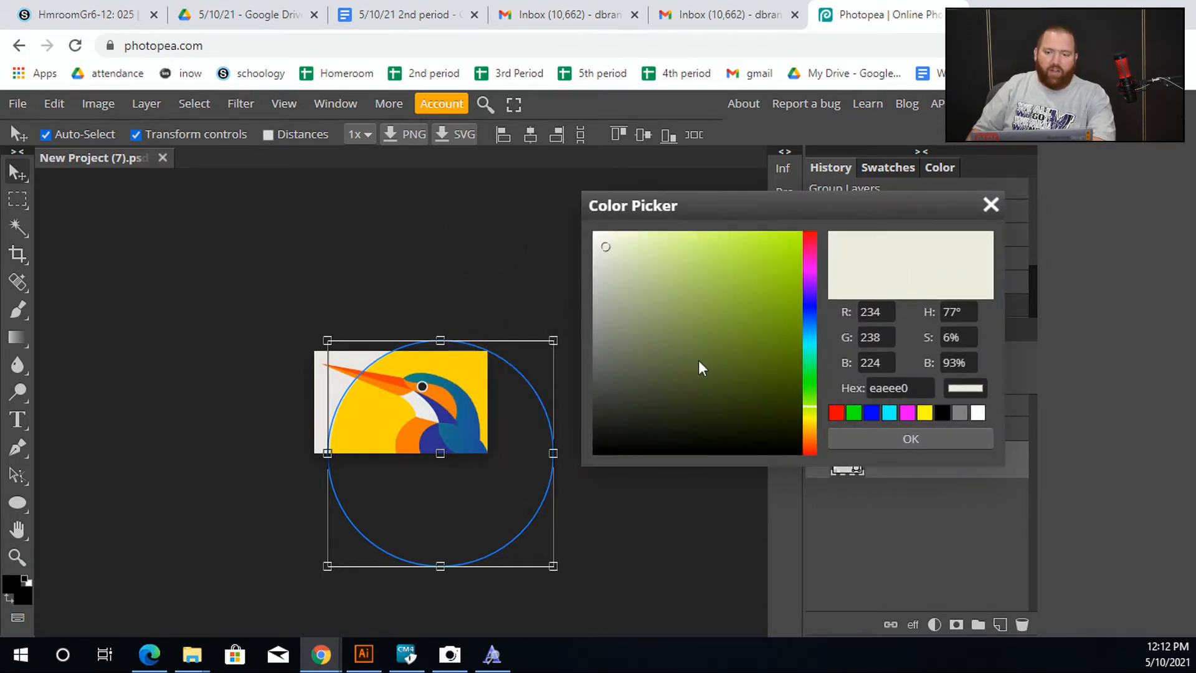
drag(730, 321, 791, 337)
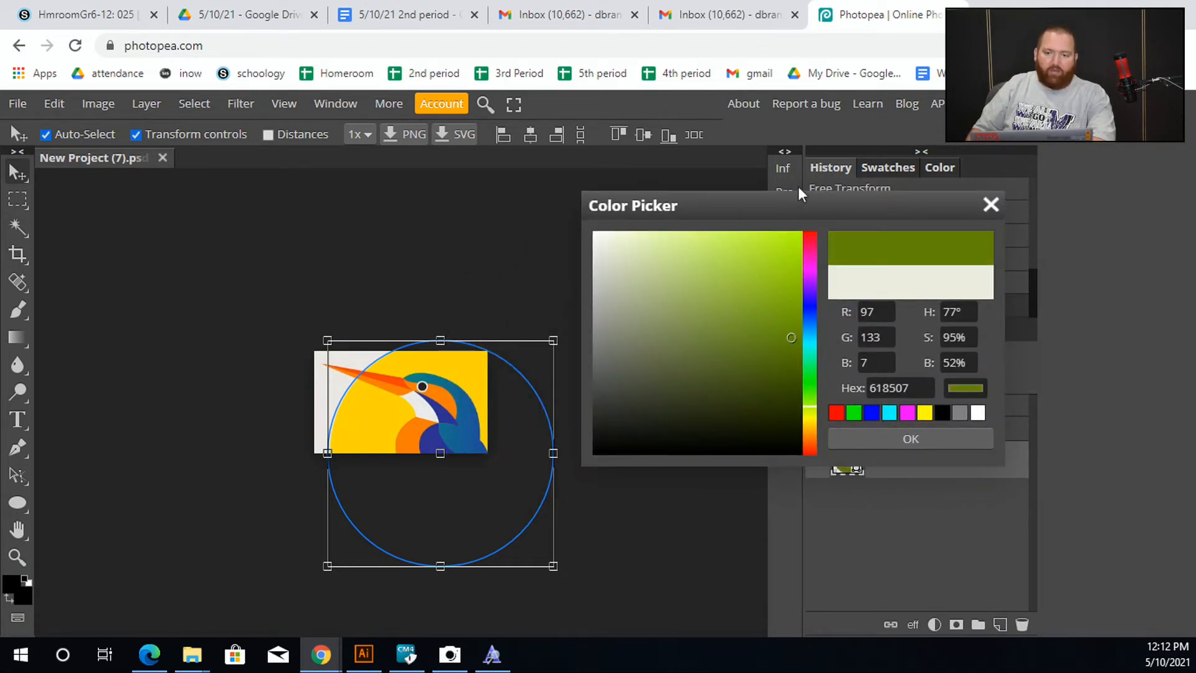
drag(799, 205, 807, 318)
drag(805, 383, 785, 260)
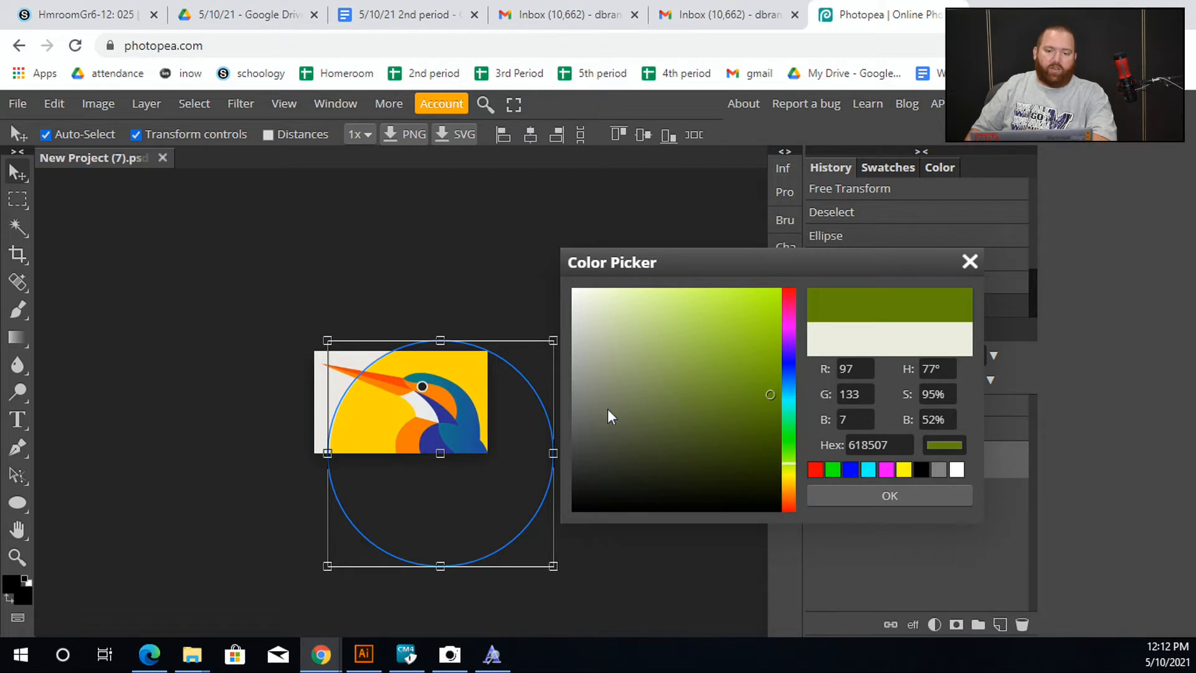
click(361, 432)
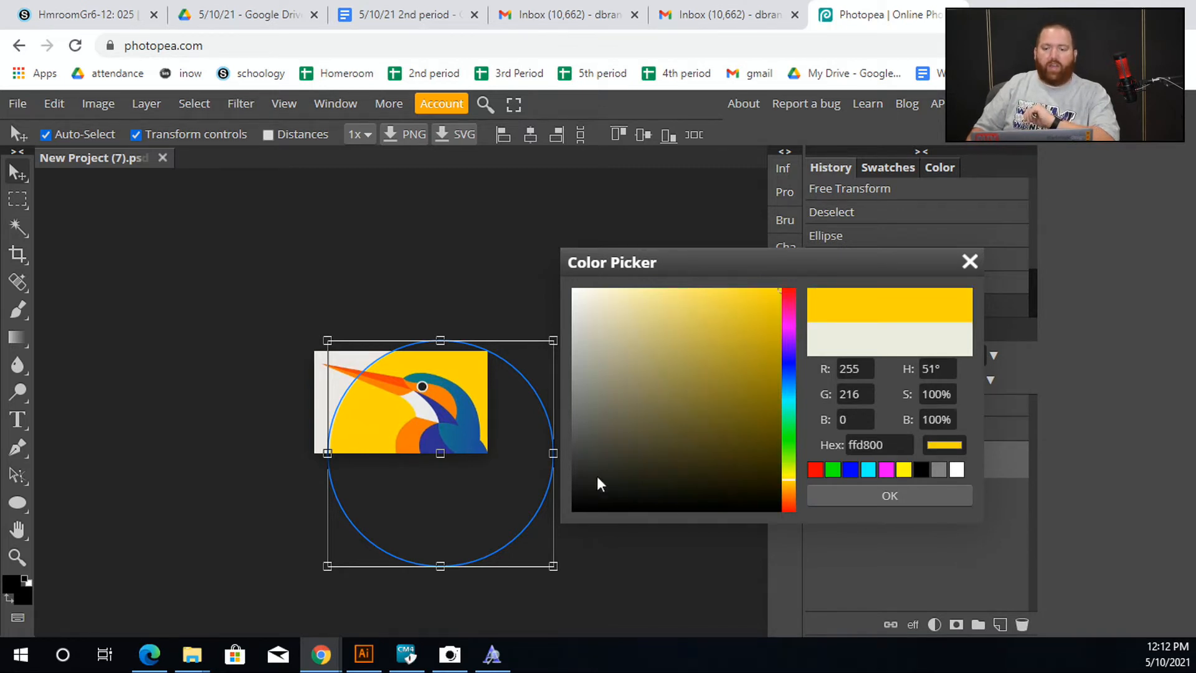
click(848, 501)
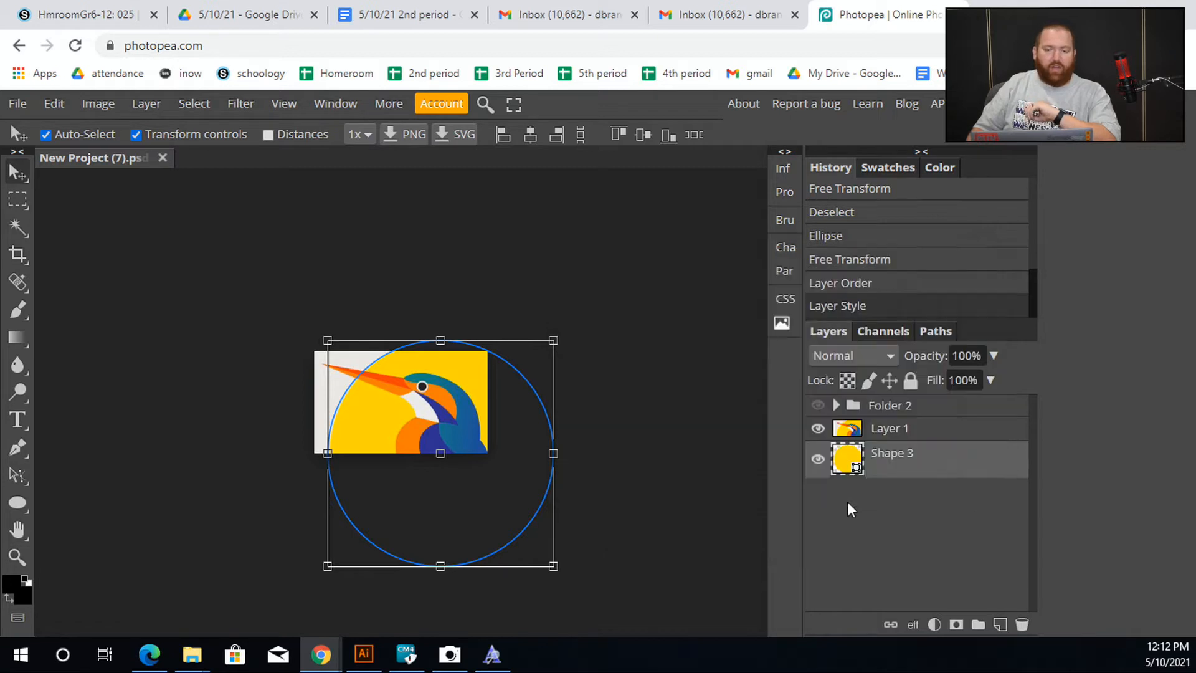
Temporarily hide Layer 1 to check the yellow circle, and show the reference again
click(818, 436)
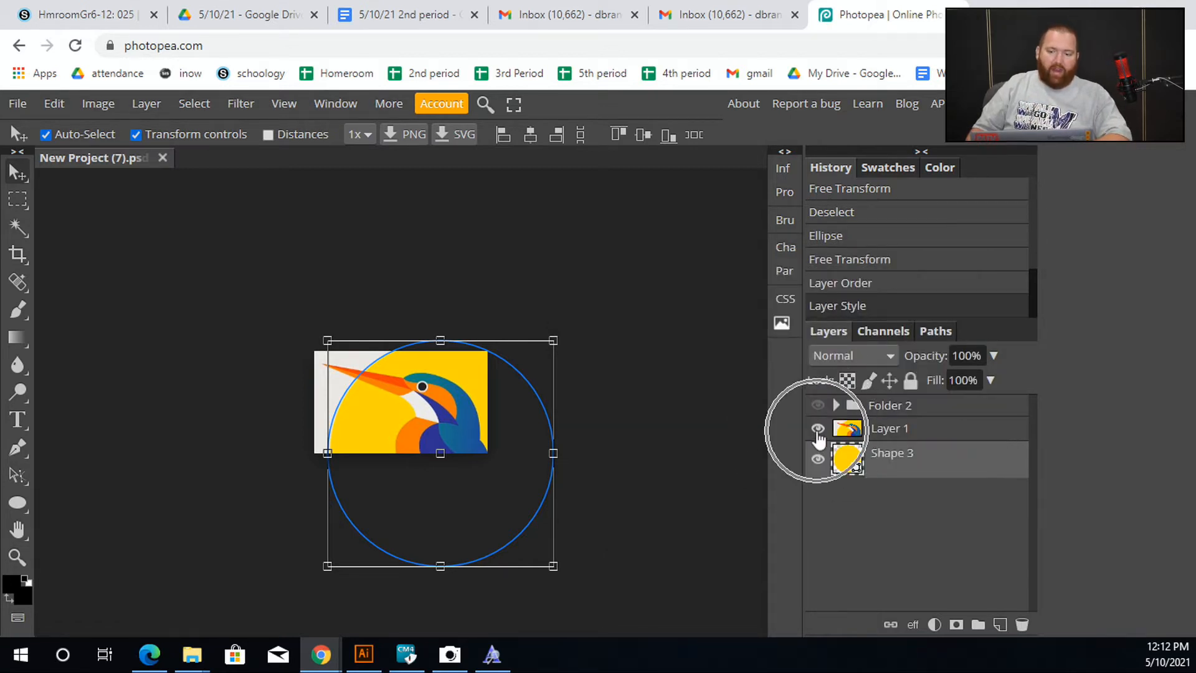
click(818, 430)
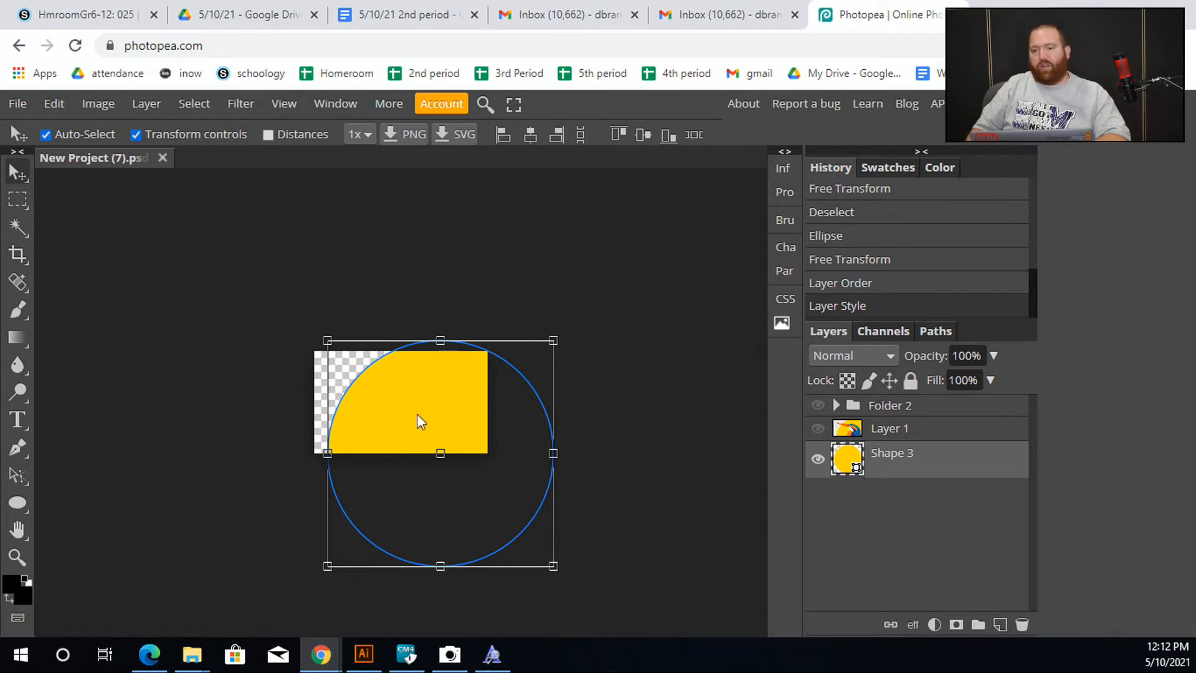
click(818, 429)
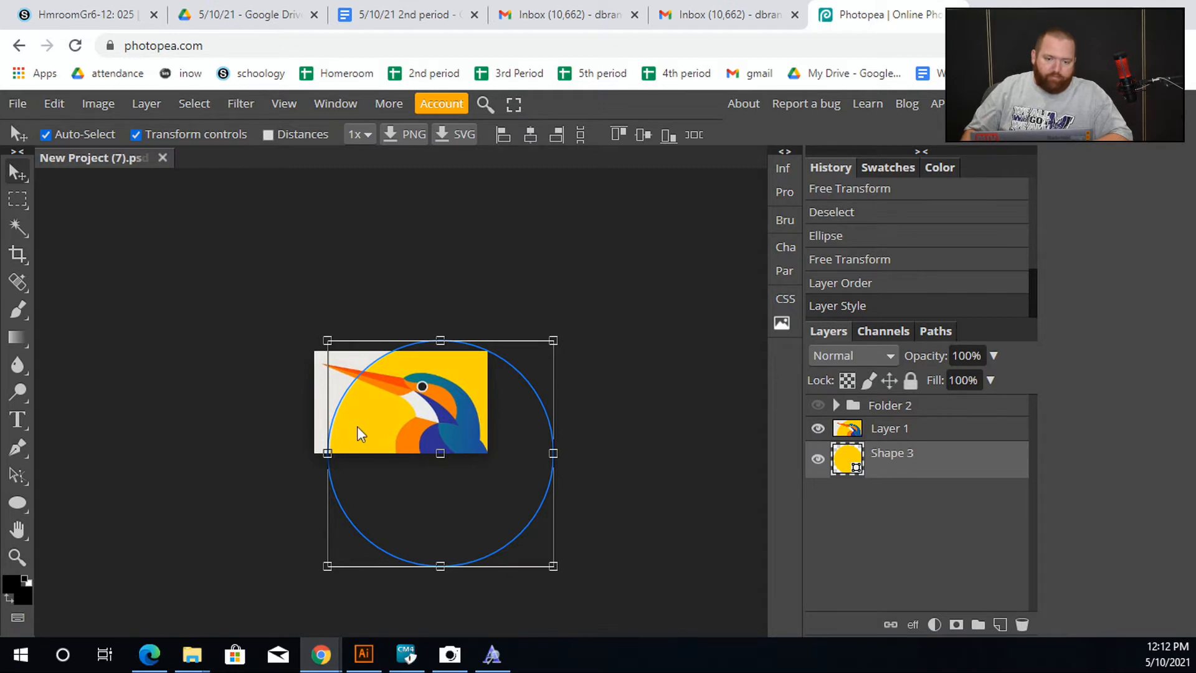
Hide the yellow circle's layer and lower Layer 1's opacity to 68%
key(ctrl+plus)
key(ctrl+plus)
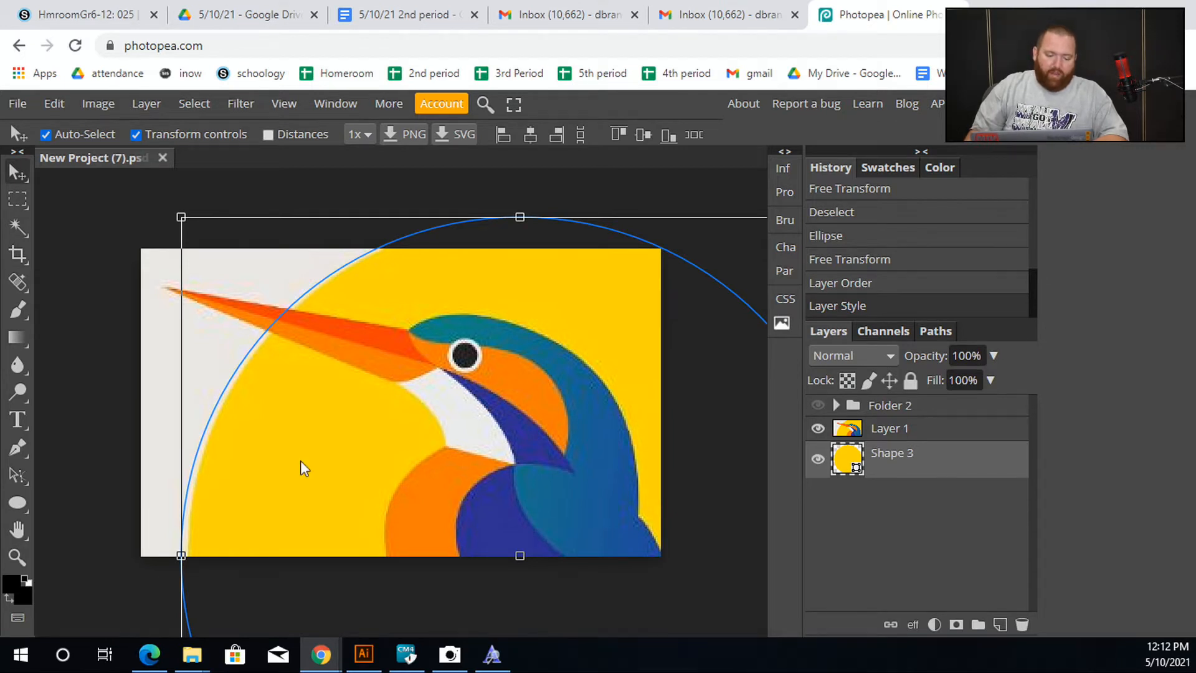
click(965, 430)
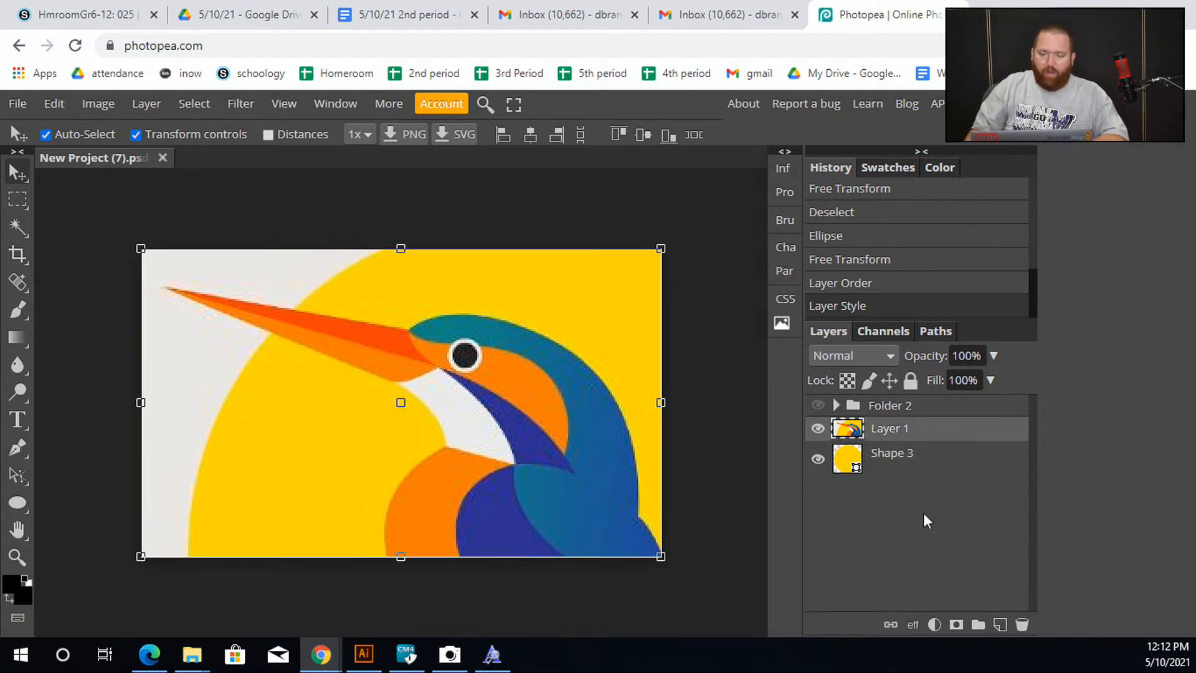
click(819, 462)
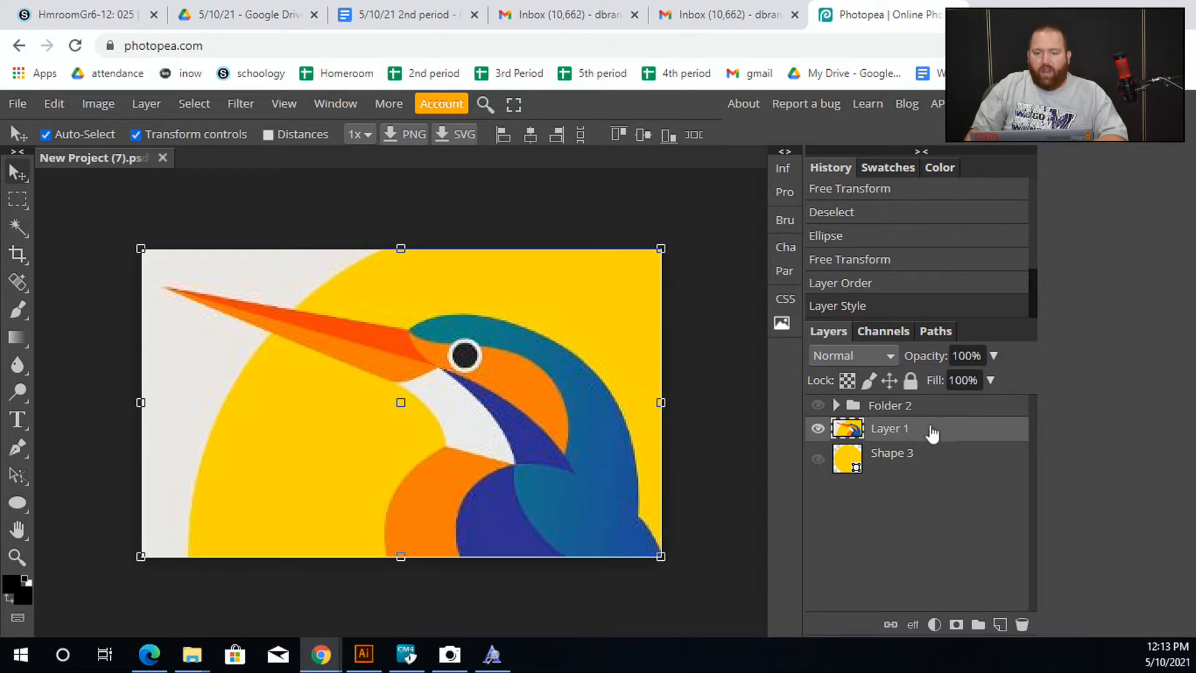
click(992, 356)
drag(997, 382, 970, 383)
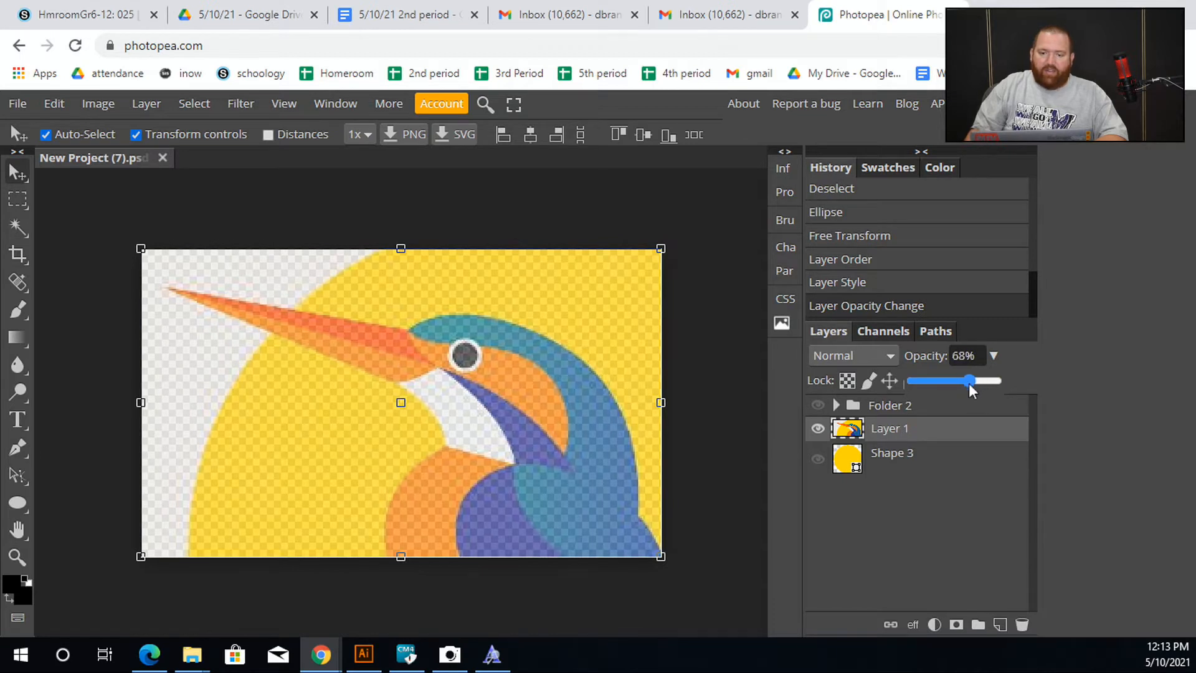
Draw an off-white rectangle covering the whole canvas and place its layer between Layer 1 and the yellow circle
right_click(18, 502)
click(71, 501)
drag(138, 246, 670, 561)
drag(851, 421, 941, 467)
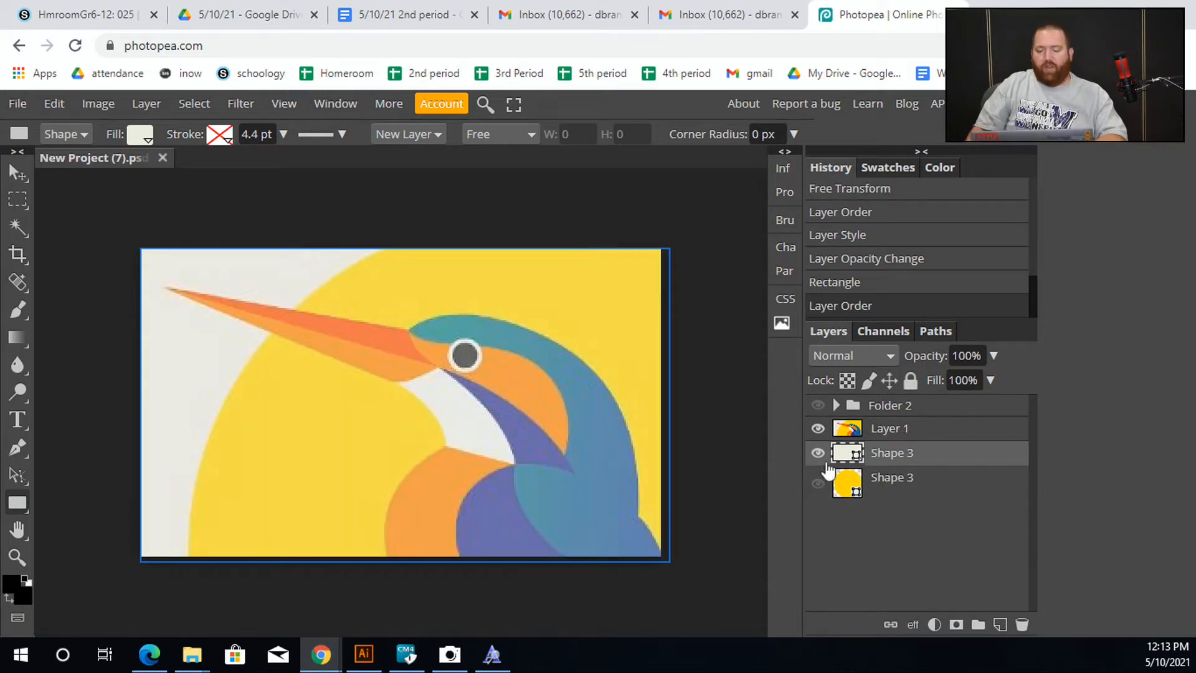
Set Layer 1's opacity to 77%
click(17, 173)
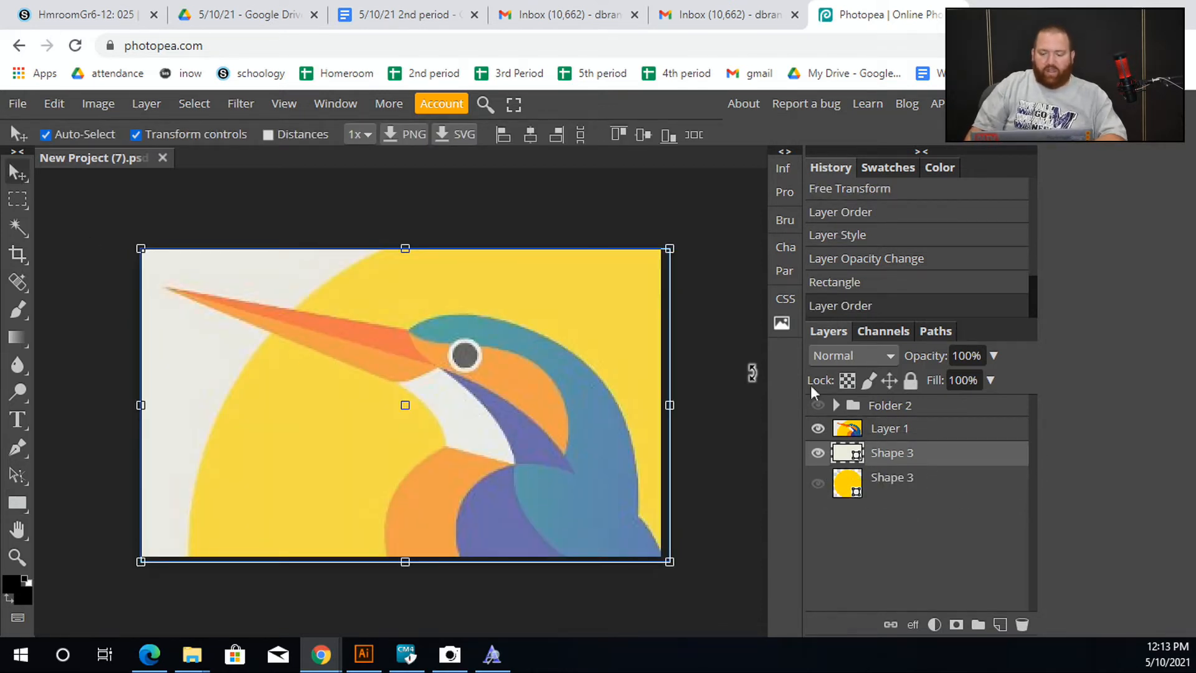
click(948, 430)
click(993, 355)
drag(972, 382, 977, 384)
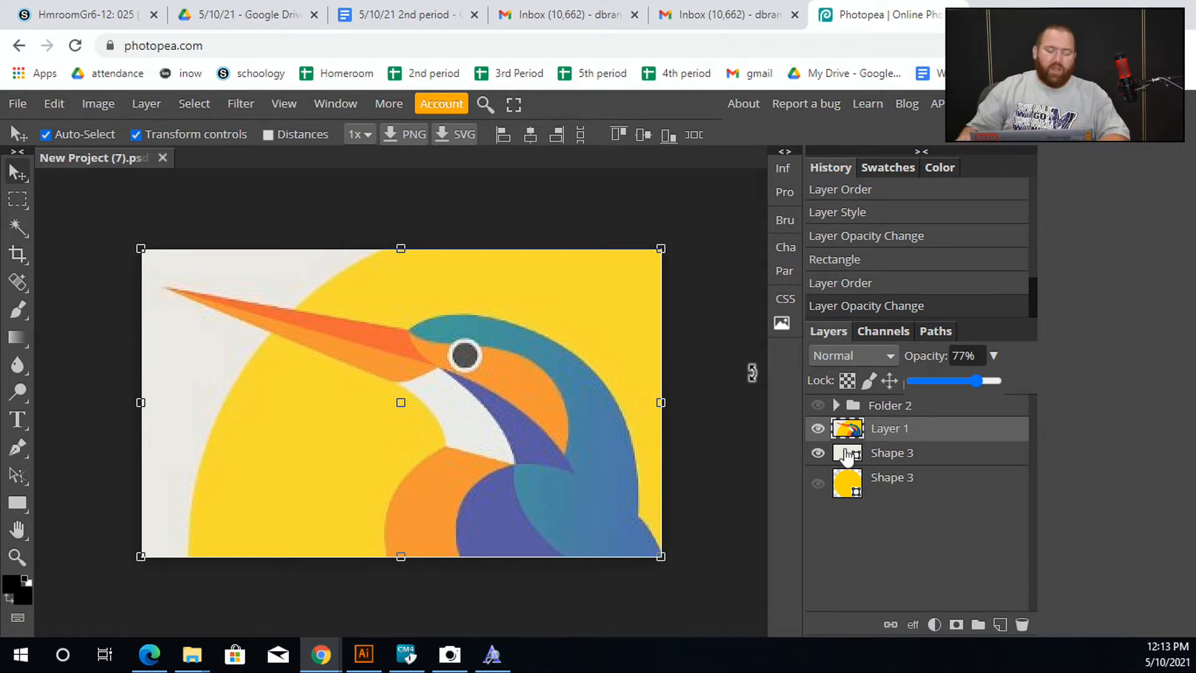
Start a Pen tool shape at the beak's tip with a straight segment along the lower beak's bottom edge
click(23, 459)
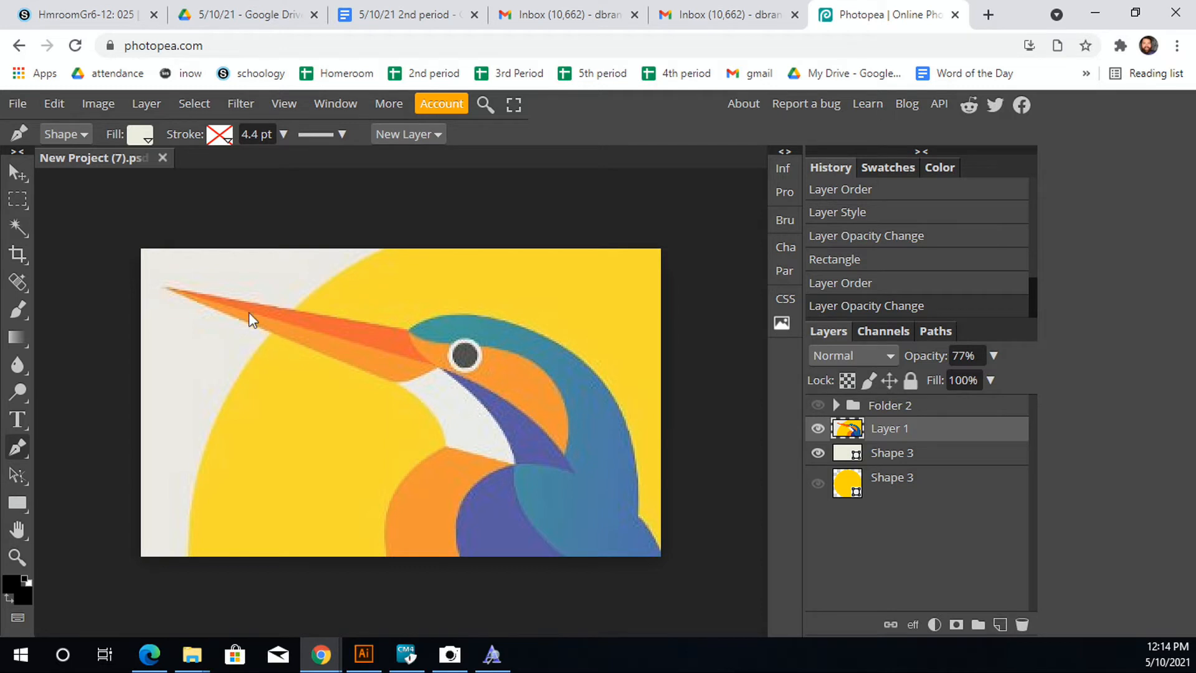
scroll(230, 304, up, 2)
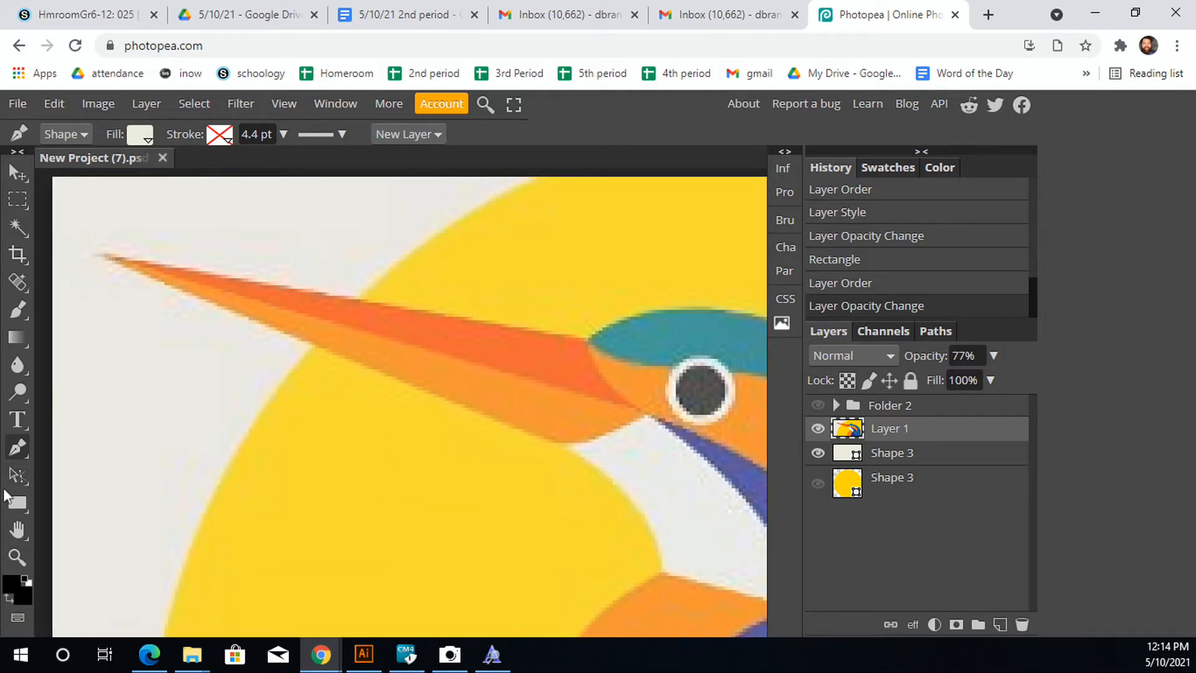
click(13, 451)
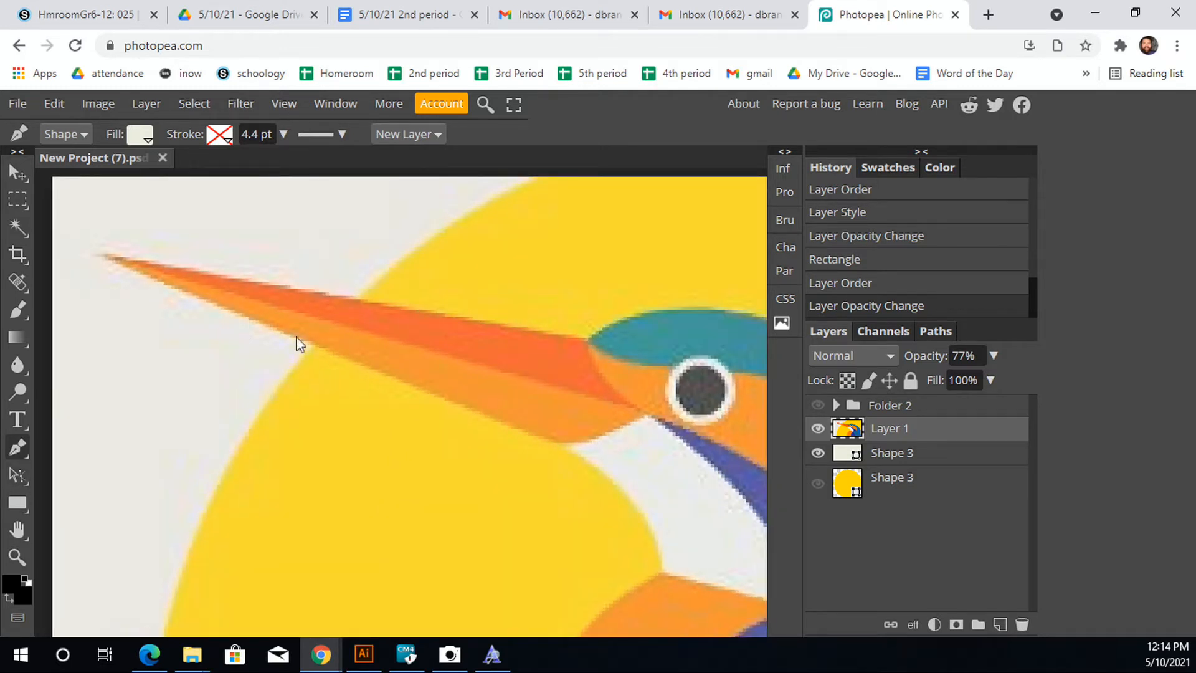
click(109, 260)
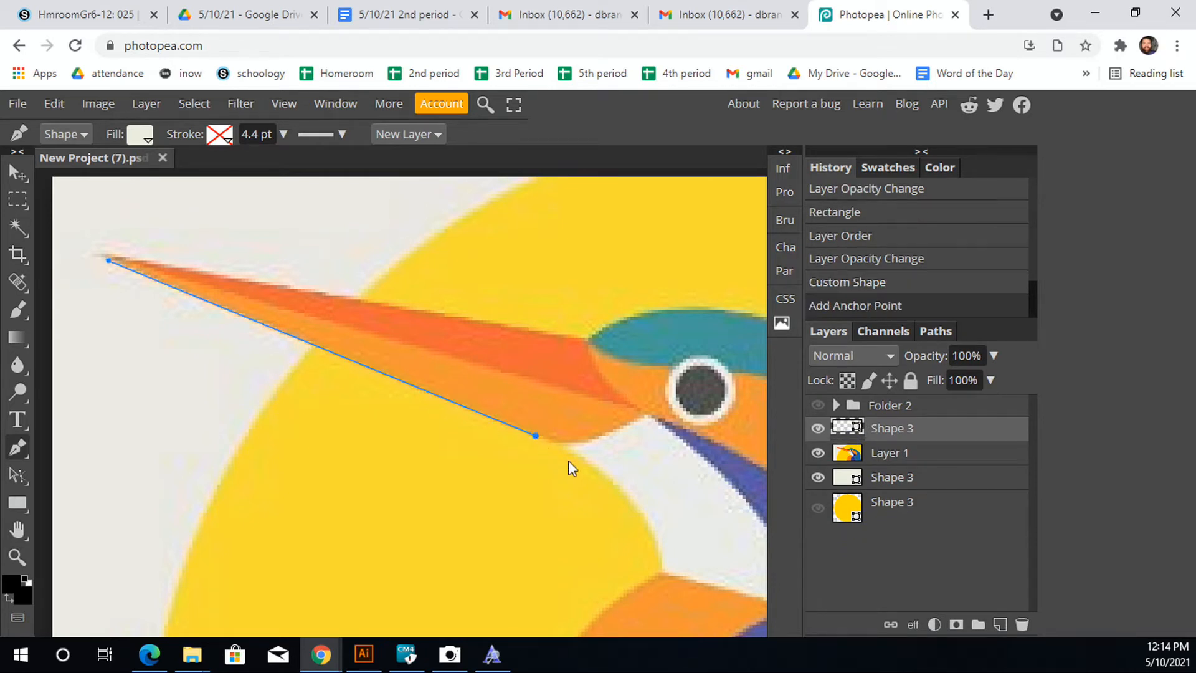
Try to trace the lower beak's rounded end with a curved anchor at its lowest point, continuing to the beak's inner corner
scroll(650, 449, up, 2)
scroll(641, 475, up, 1)
scroll(593, 473, down, 1)
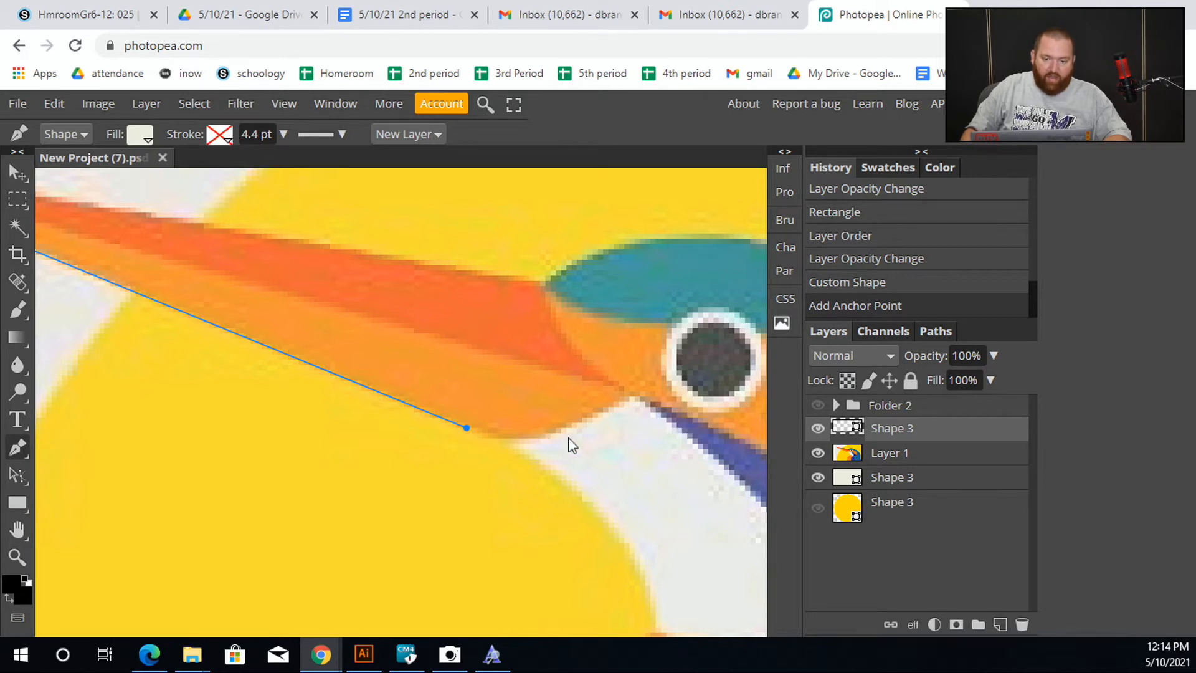
click(518, 438)
drag(520, 437, 554, 440)
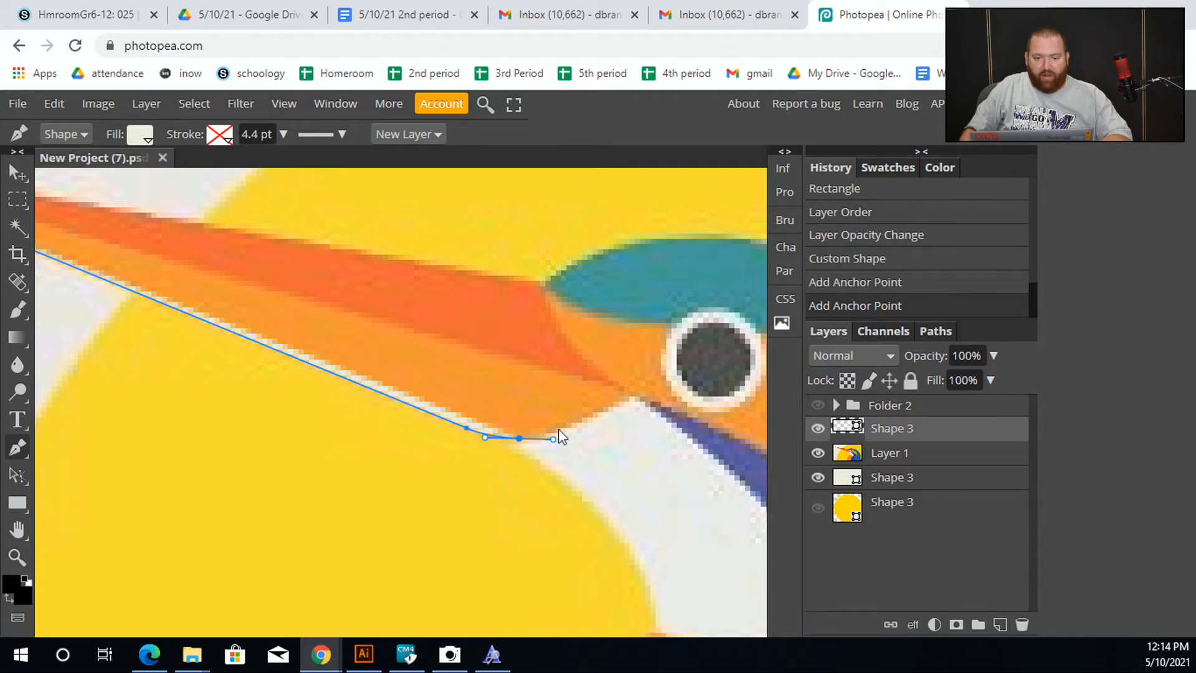
click(561, 428)
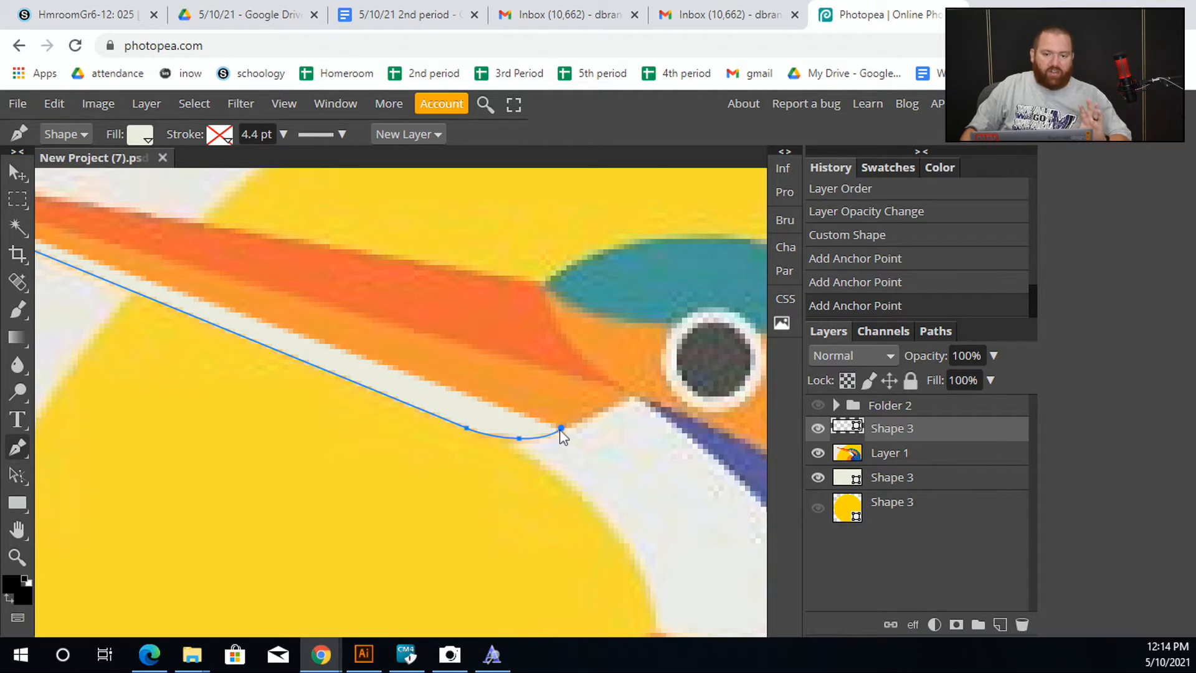
click(633, 390)
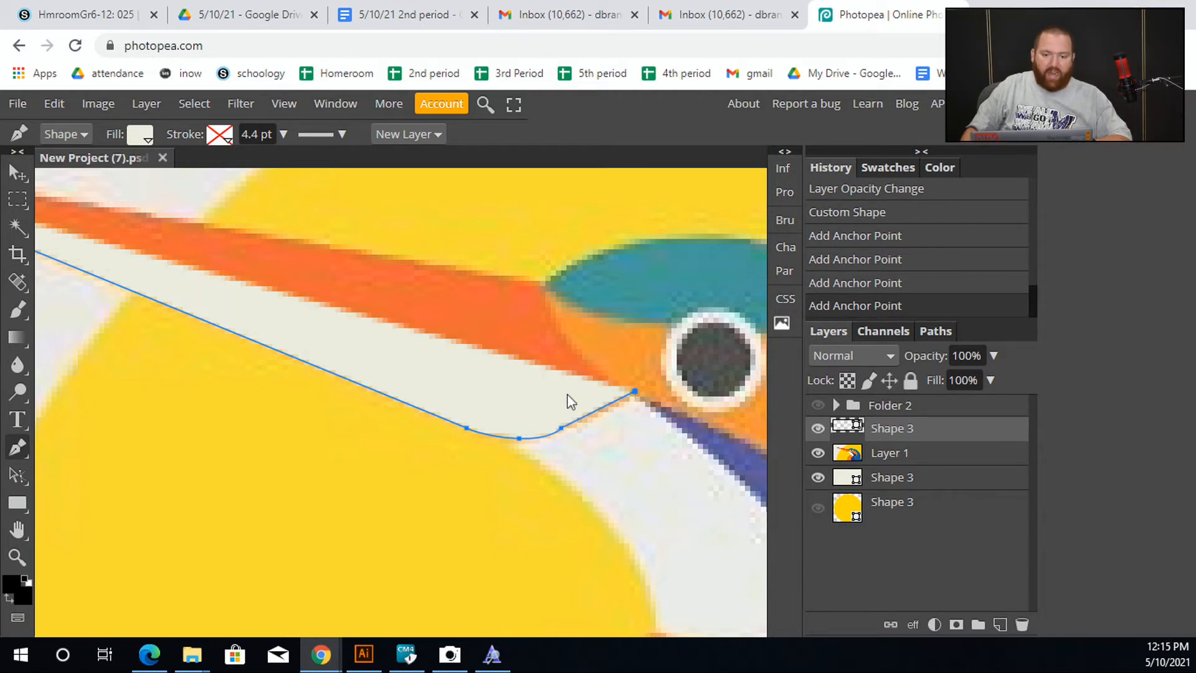
Undo the last three anchor points of the lower beak path
key(ctrl+z)
key(ctrl+z)
key(ctrl+z)
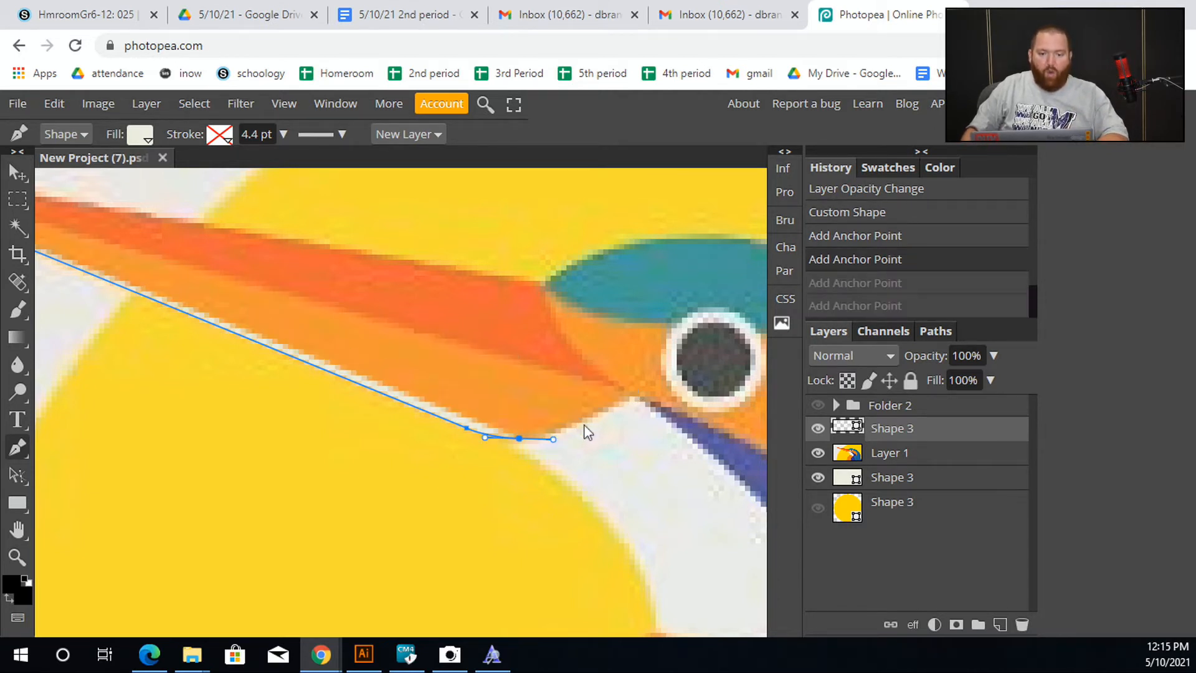
Complete the lower beak outline with a curved anchor past its rounded end, a corner at the beak's inner point, and a straight edge to the tip
drag(561, 428, 601, 411)
click(630, 396)
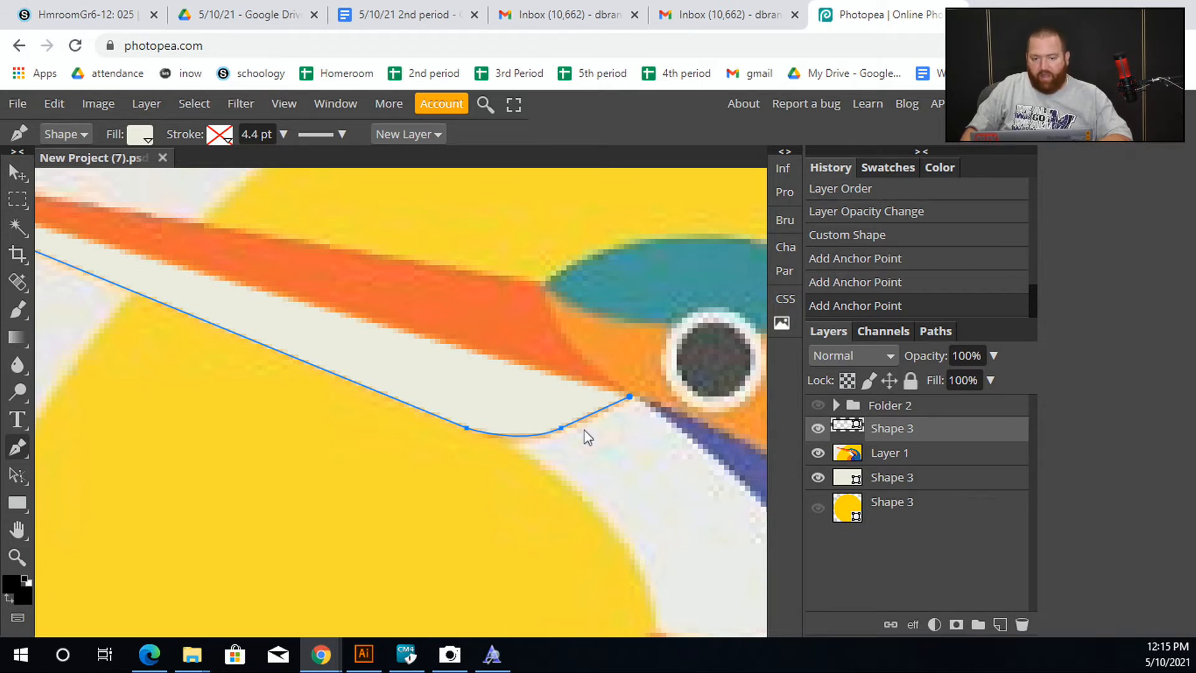
scroll(488, 382, down, 1)
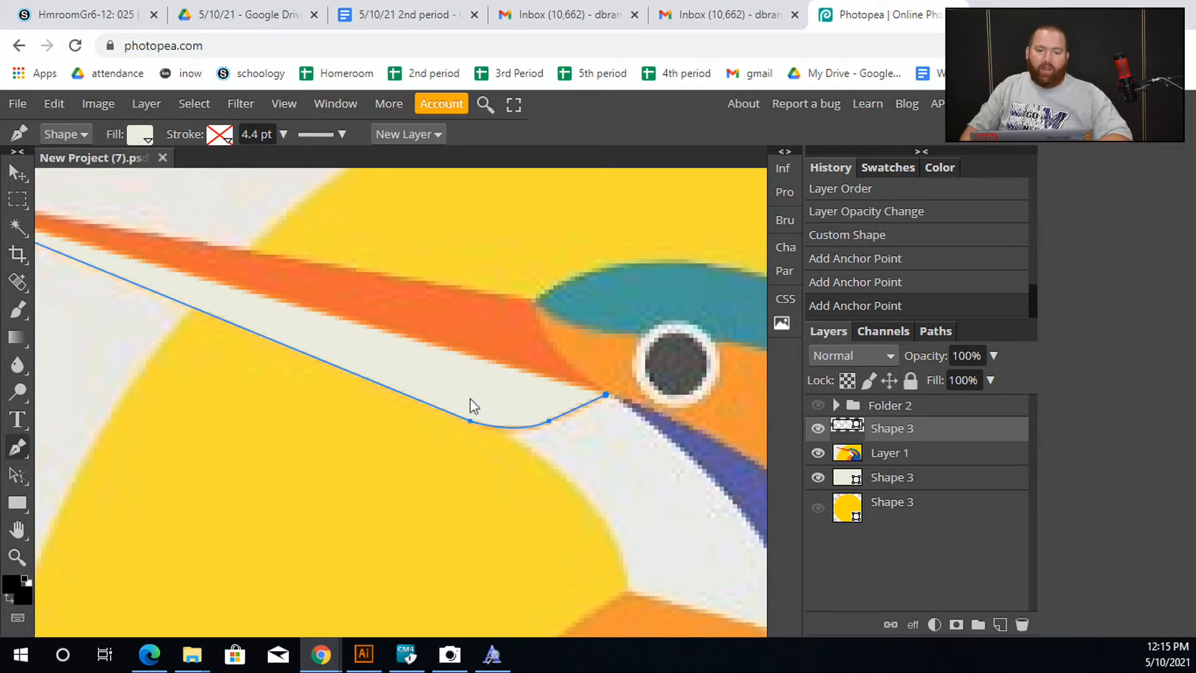
drag(472, 401, 566, 462)
drag(509, 433, 576, 485)
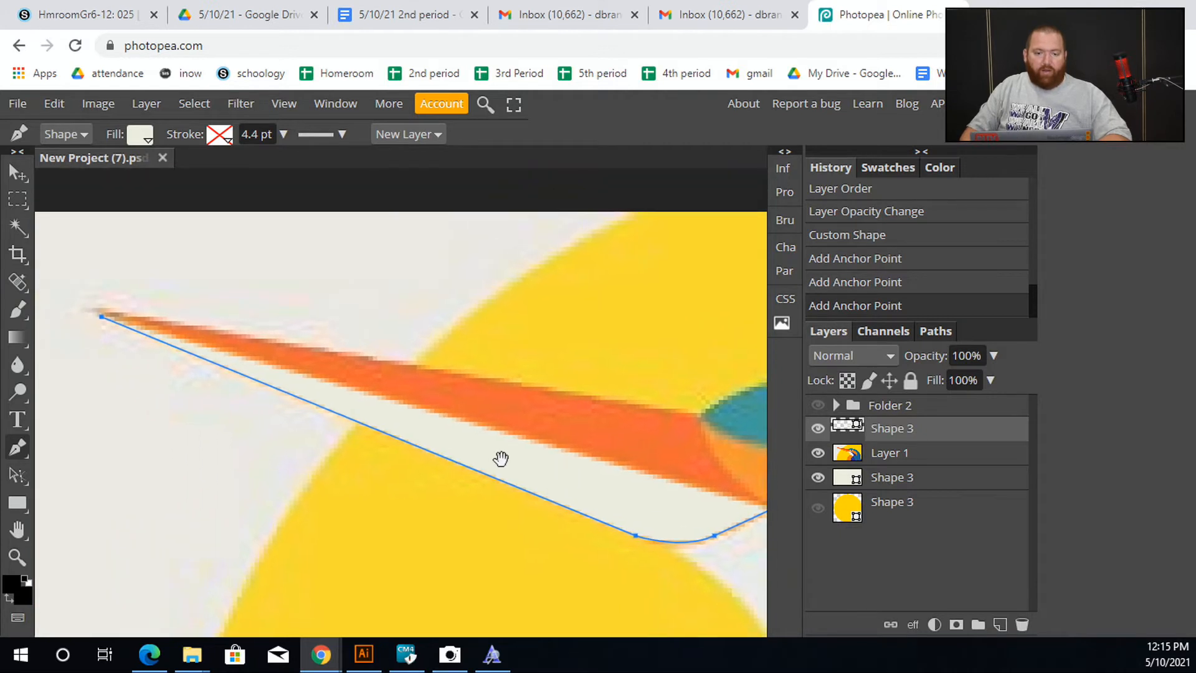
click(102, 317)
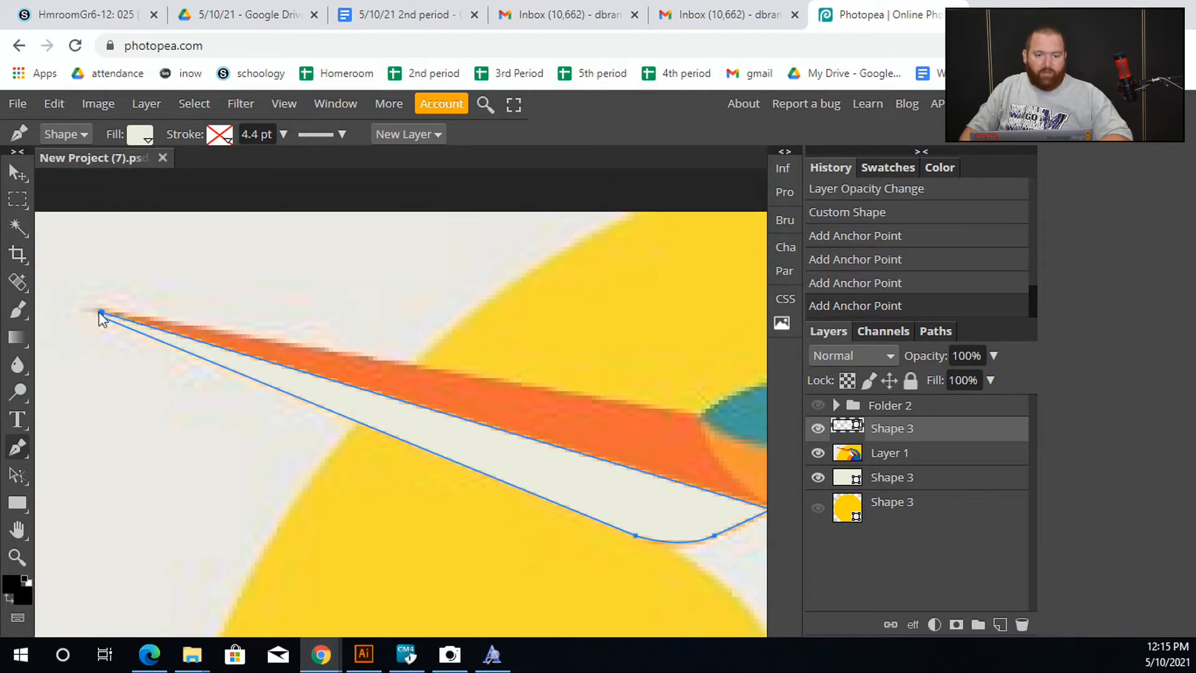
Try the fill colour 877919 on the lower beak shape and undo the colour change
double_click(848, 427)
mouse_move(735, 344)
mouse_down()
mouse_move(742, 270)
mouse_move(733, 341)
mouse_up()
click(790, 479)
mouse_move(717, 405)
mouse_down()
mouse_move(680, 354)
mouse_move(716, 444)
mouse_move(742, 425)
mouse_move(741, 394)
mouse_up()
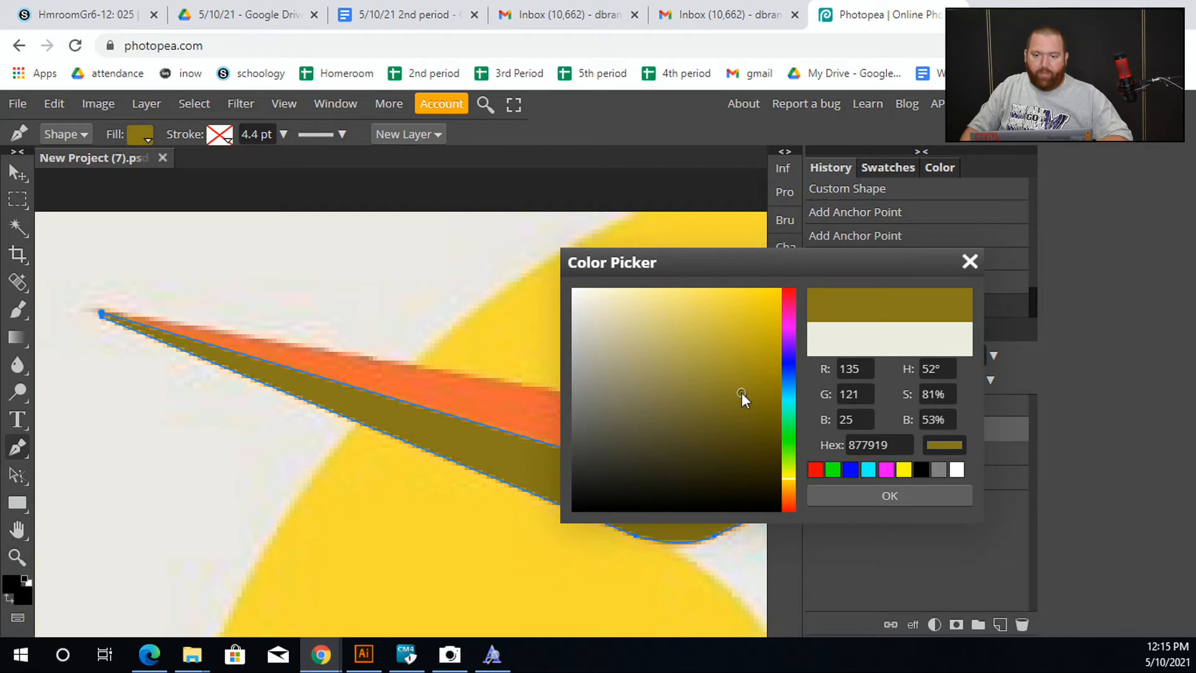
click(908, 498)
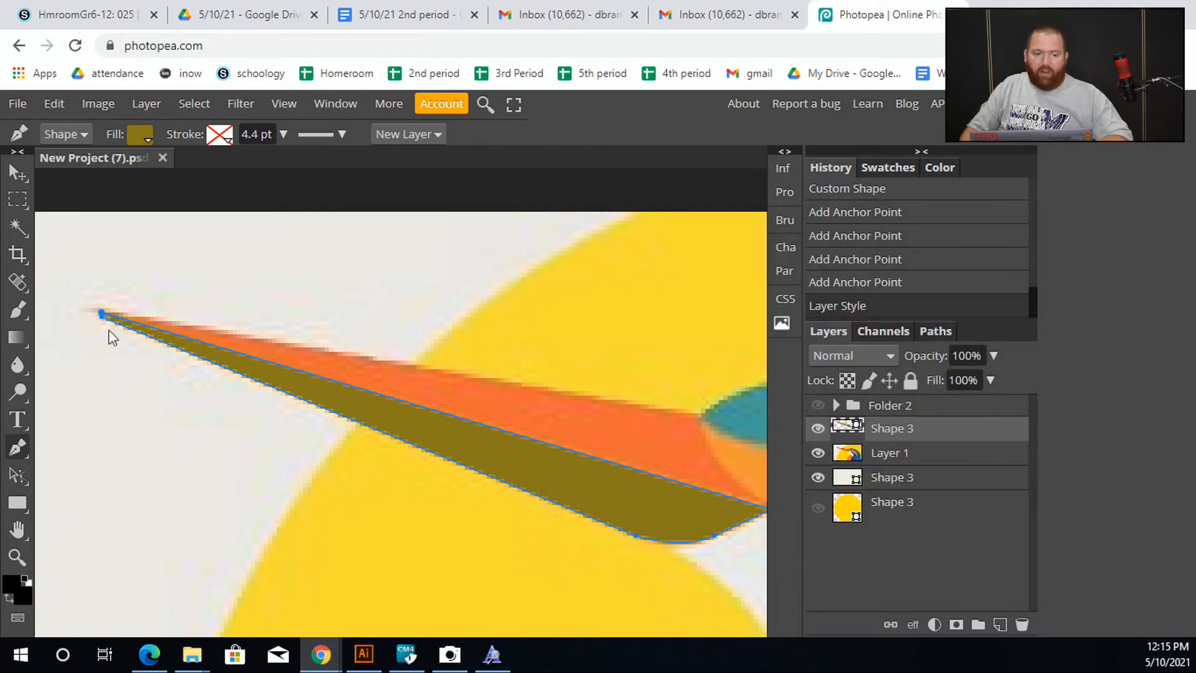
scroll(475, 486, up, 3)
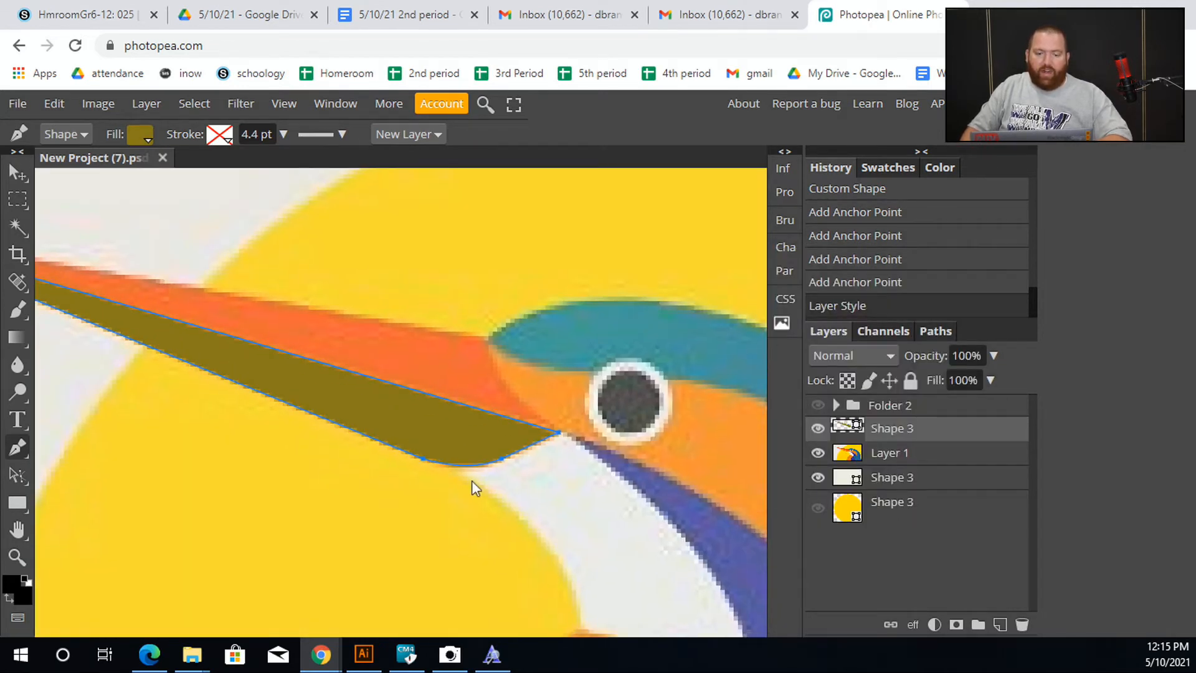
scroll(472, 481, up, 2)
scroll(497, 513, down, 3)
key(ctrl+z)
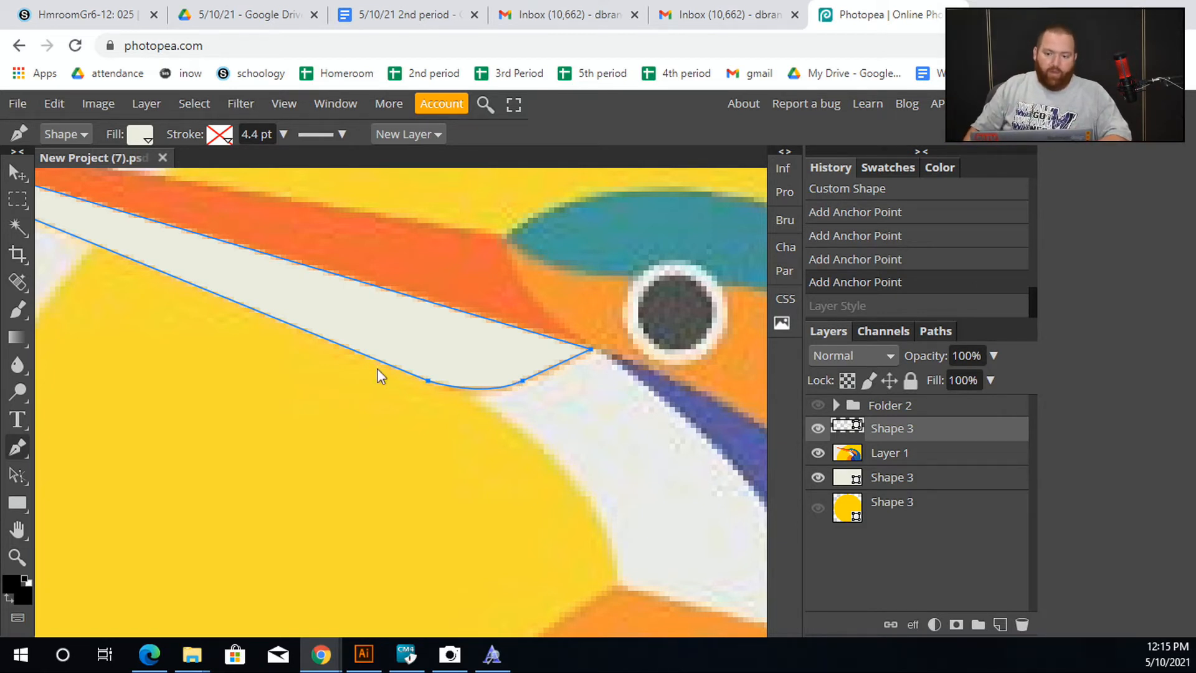
Hide the lower beak shape and start a new Pen shape above Layer 1 with a straight segment from the beak's tip to its inner corner
scroll(413, 282, down, 3)
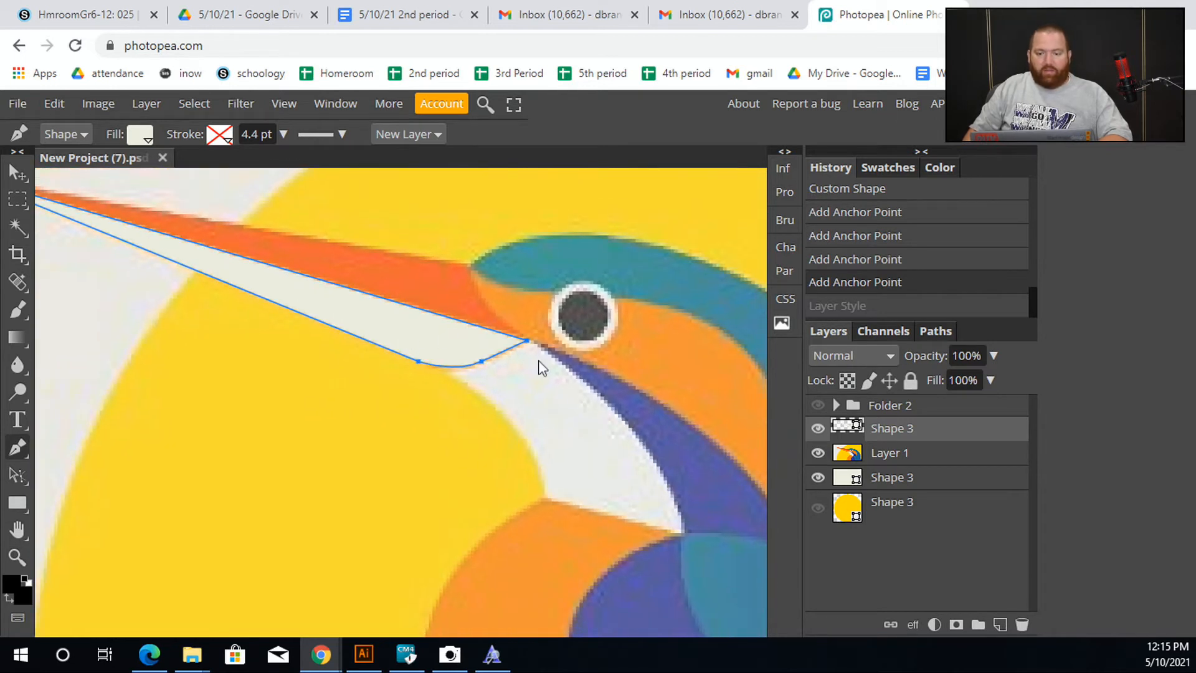
click(816, 428)
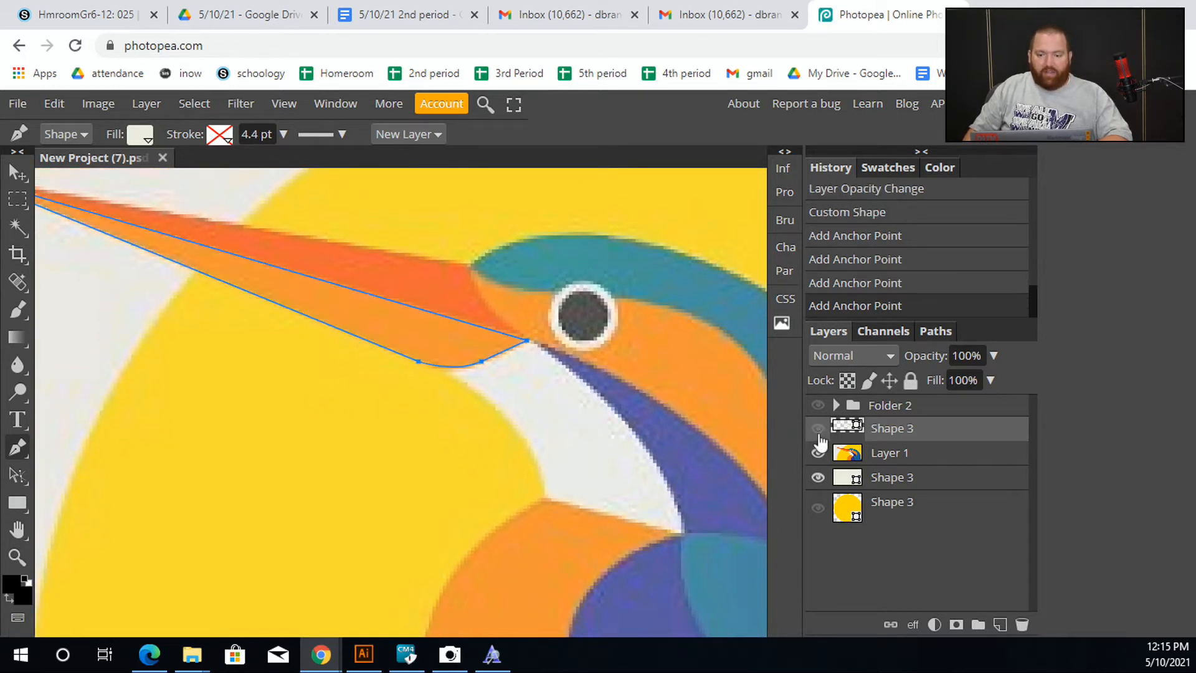
click(911, 464)
drag(458, 345, 534, 430)
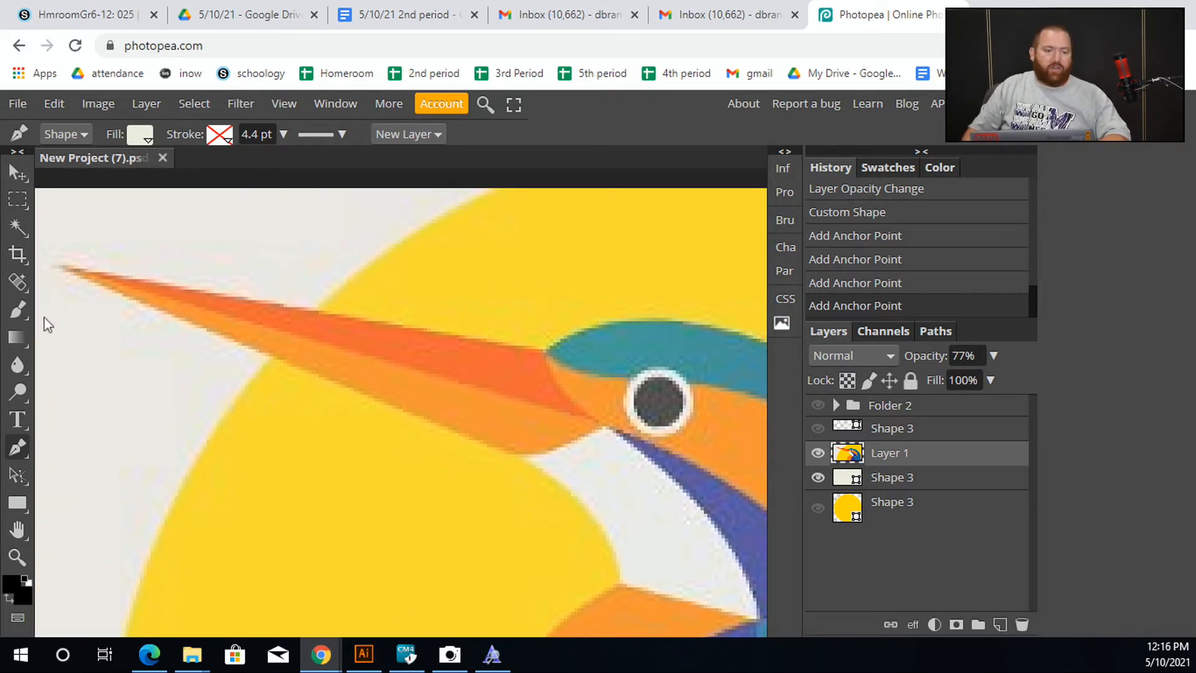
click(77, 266)
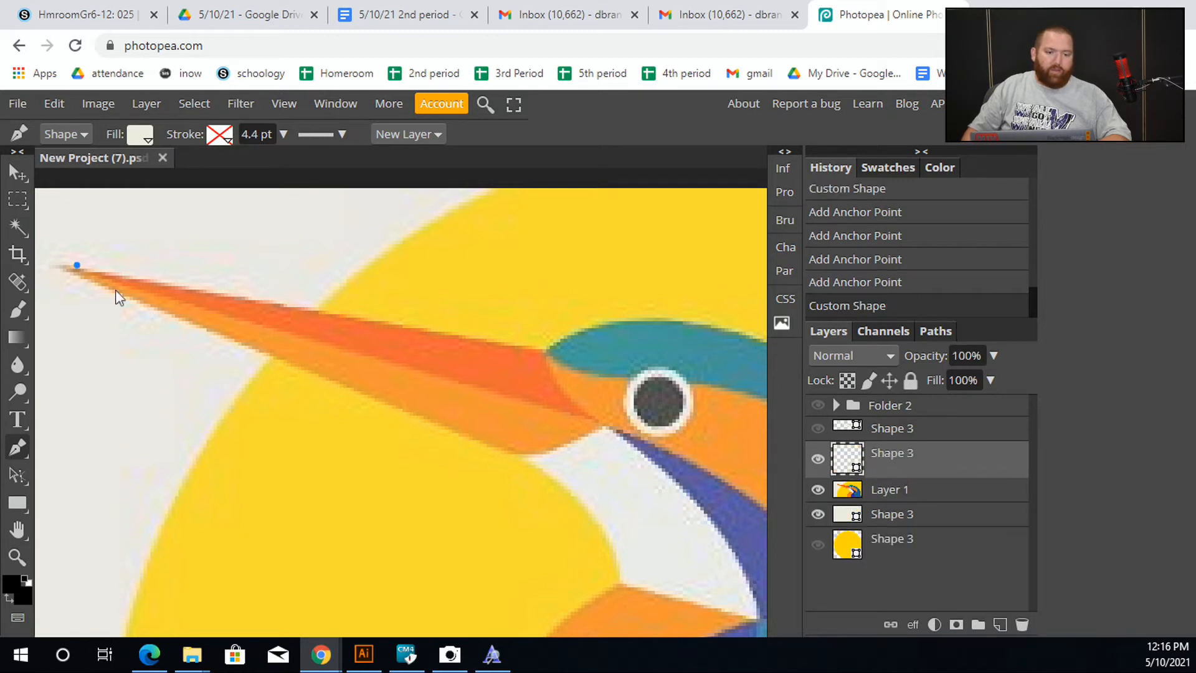
click(598, 418)
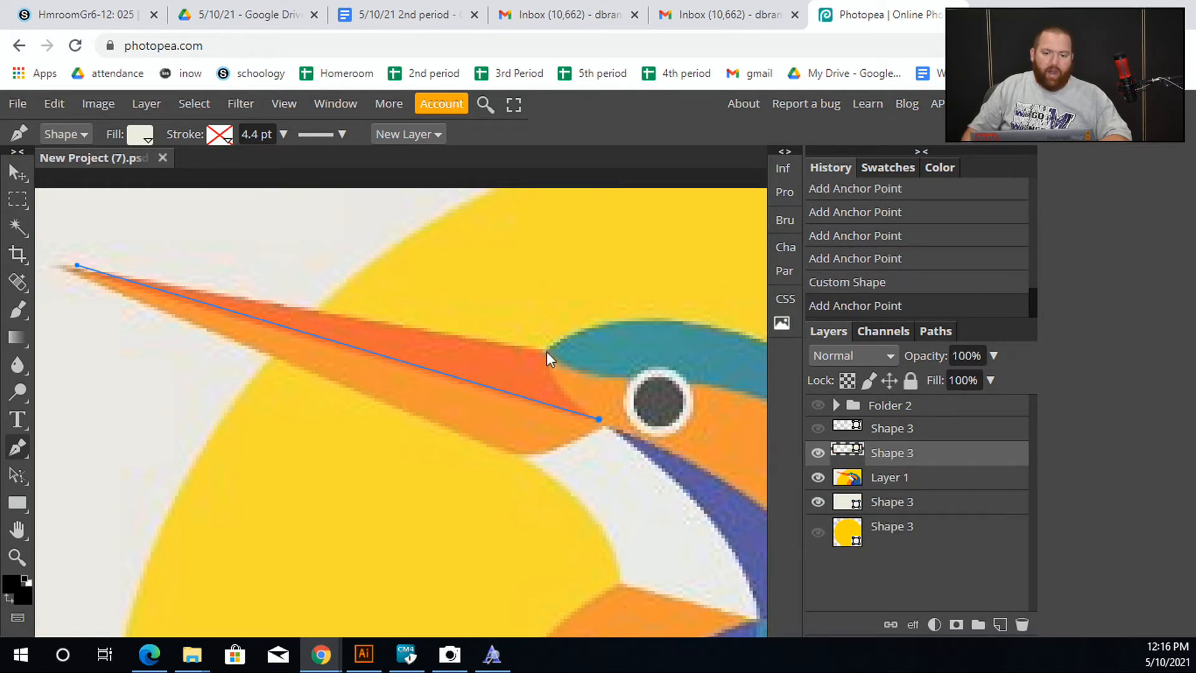
Try to trace the upper beak's end with a smooth curved anchor and return to the tip, and undo both anchors
drag(544, 345, 547, 302)
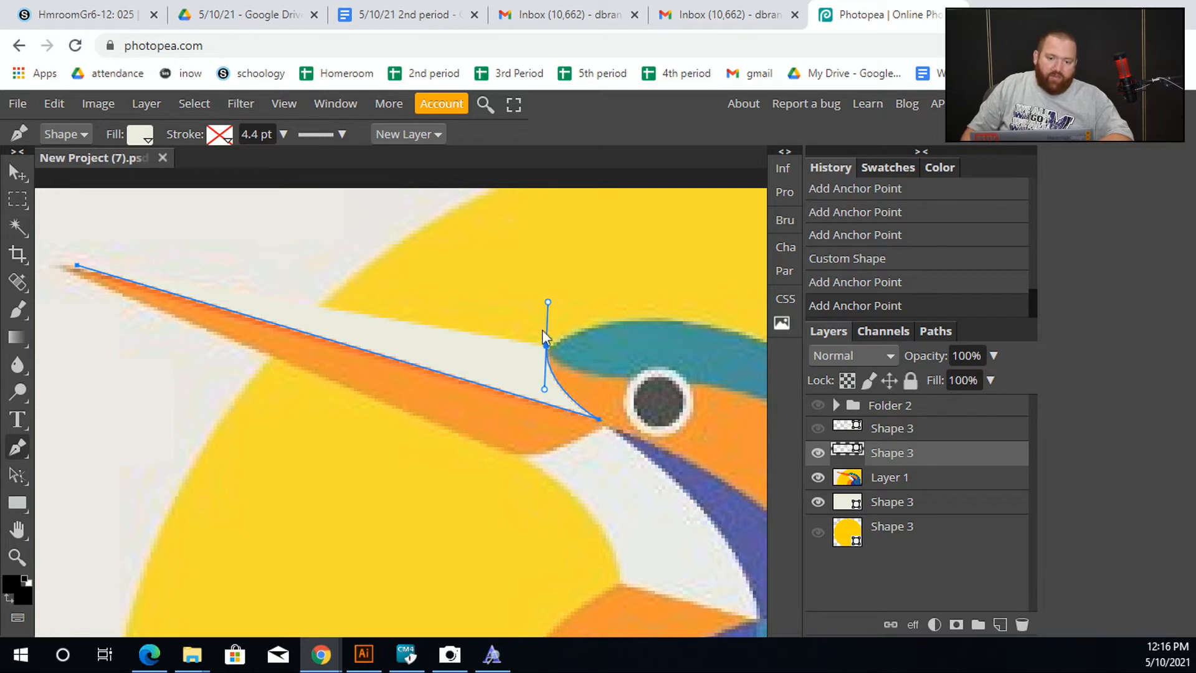
click(76, 261)
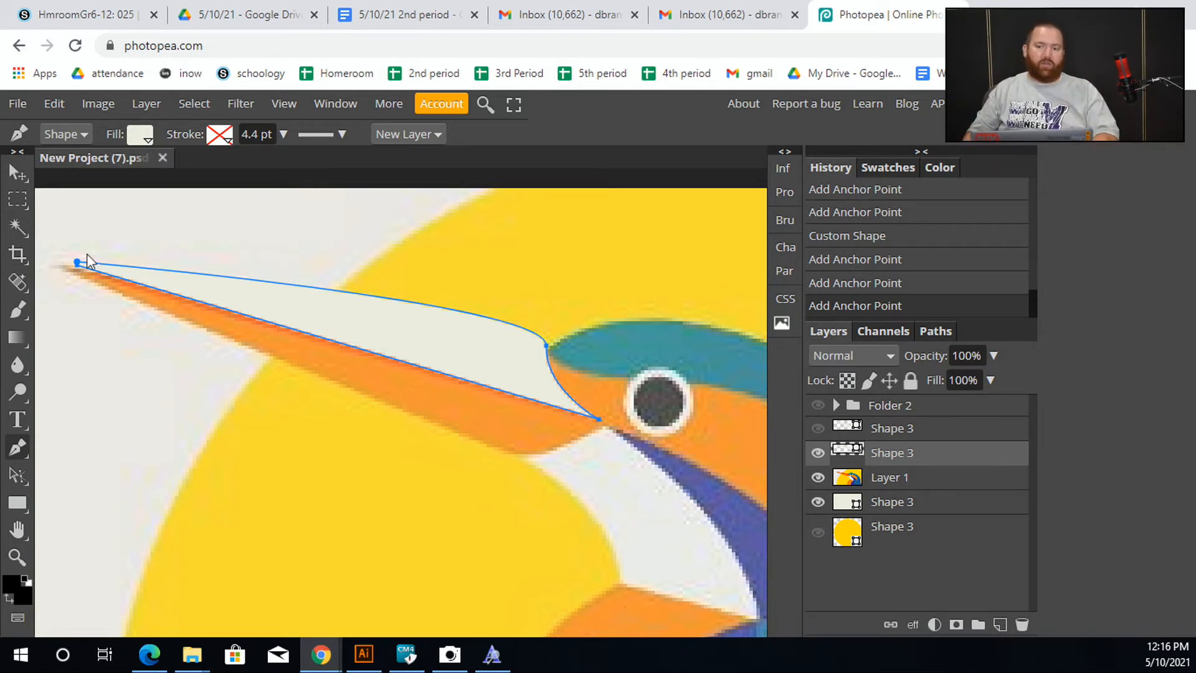
key(ctrl+z)
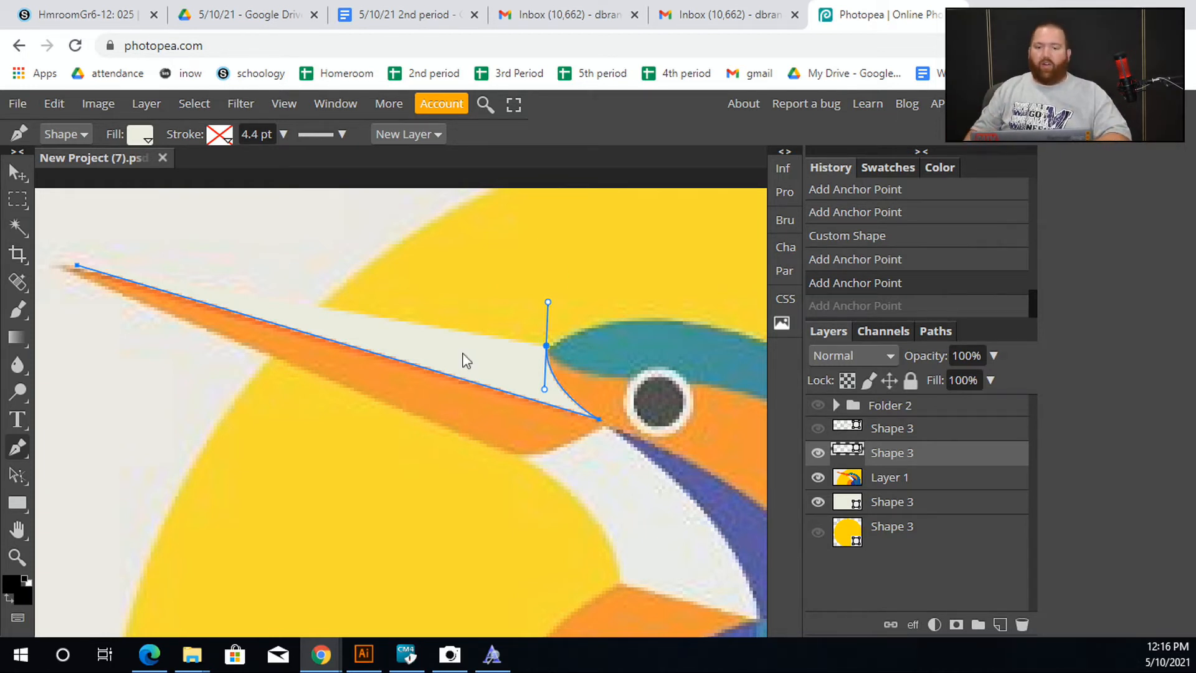
key(ctrl+z)
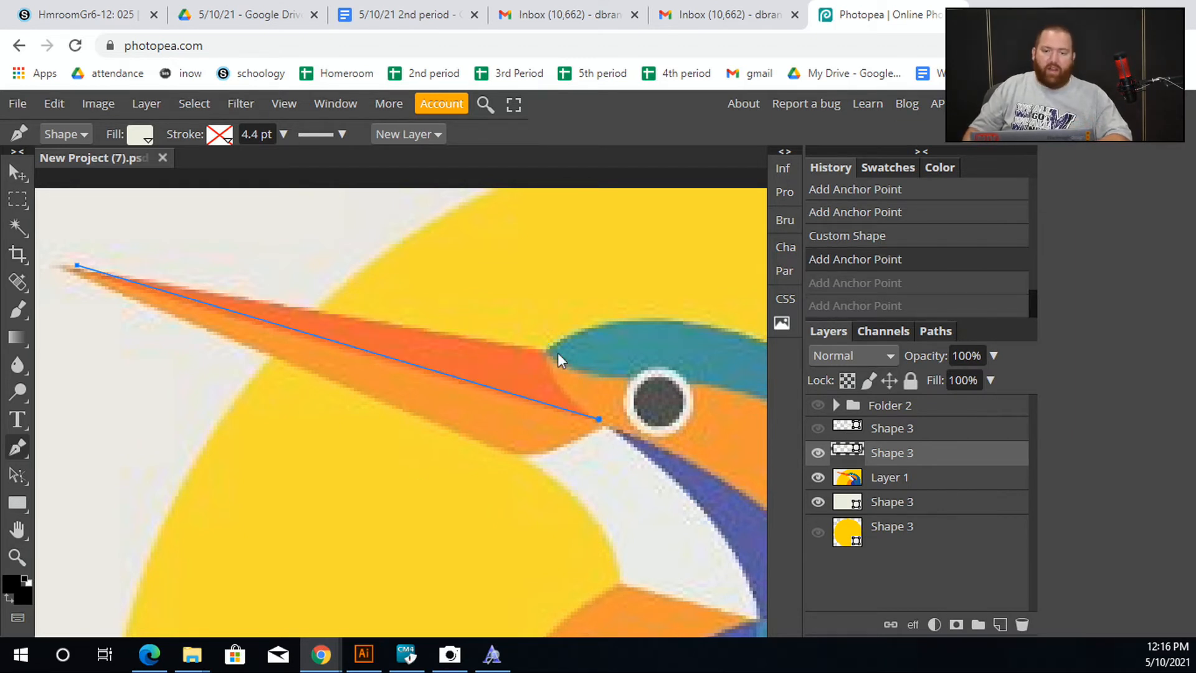
Try the upper beak's top corner with its outgoing handle pulled up over the head and a return to the tip, and undo both anchors
click(541, 352)
drag(547, 350, 539, 311)
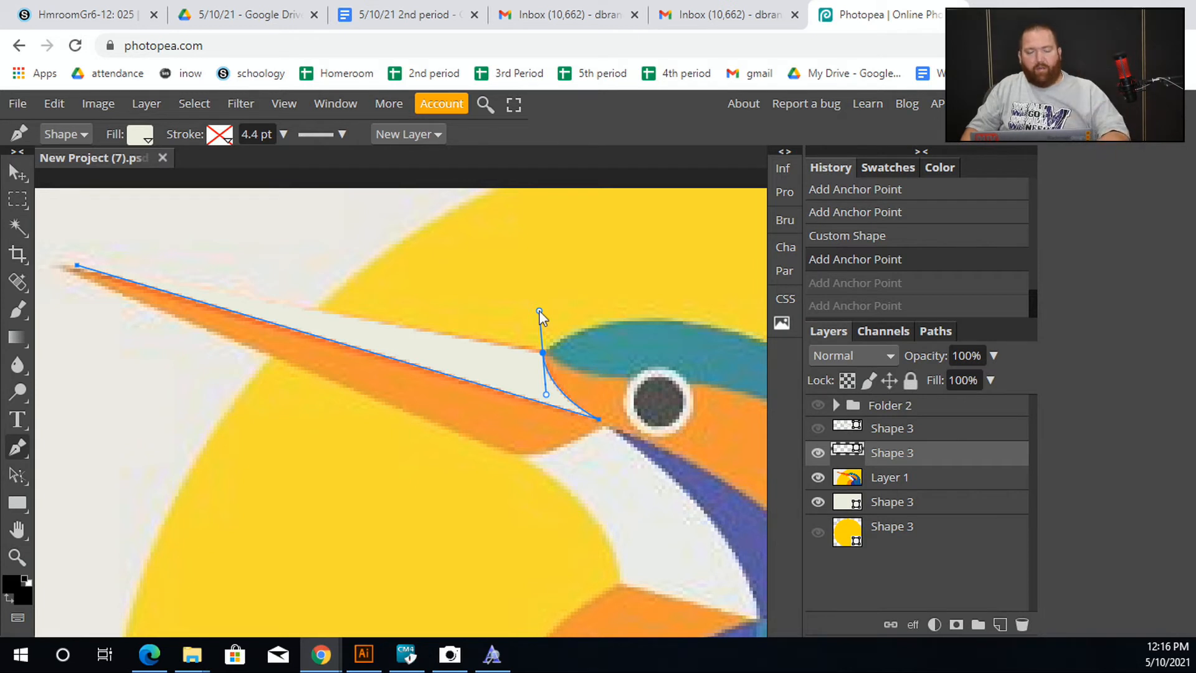
drag(539, 310, 609, 239)
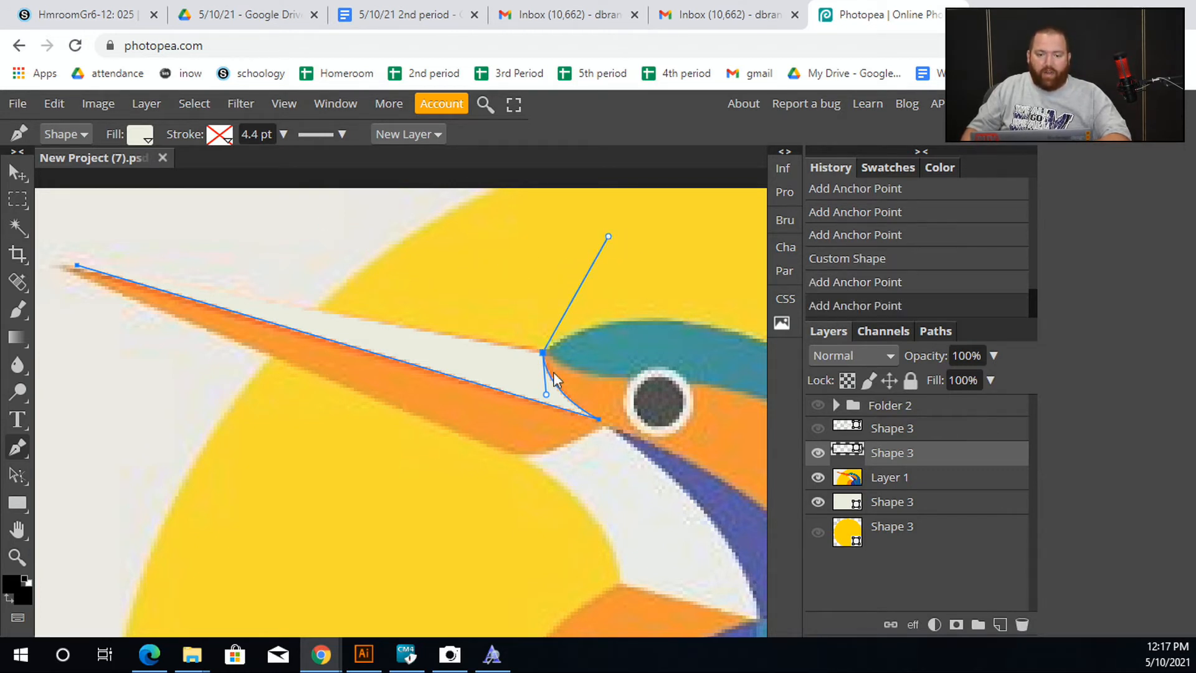
click(79, 263)
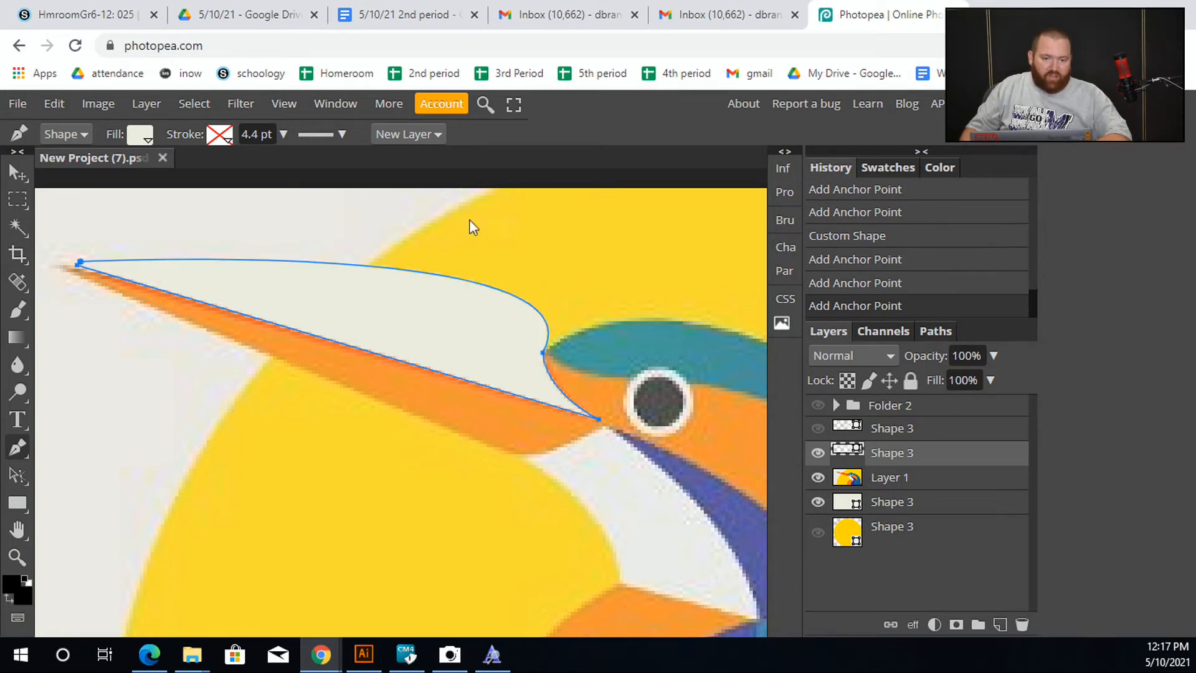
key(ctrl+z)
key(ctrl+z)
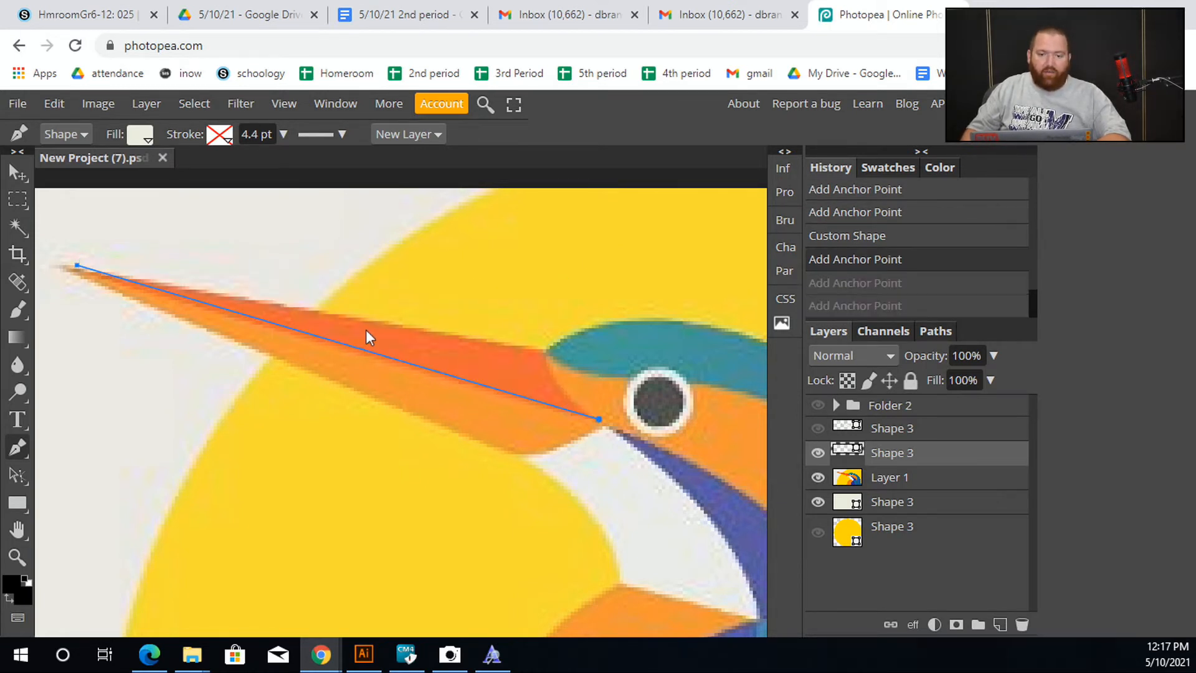
Curve the upper beak's inner end to its top corner, collapse the outgoing handle onto the anchor, and close the path at the tip
drag(546, 349, 550, 302)
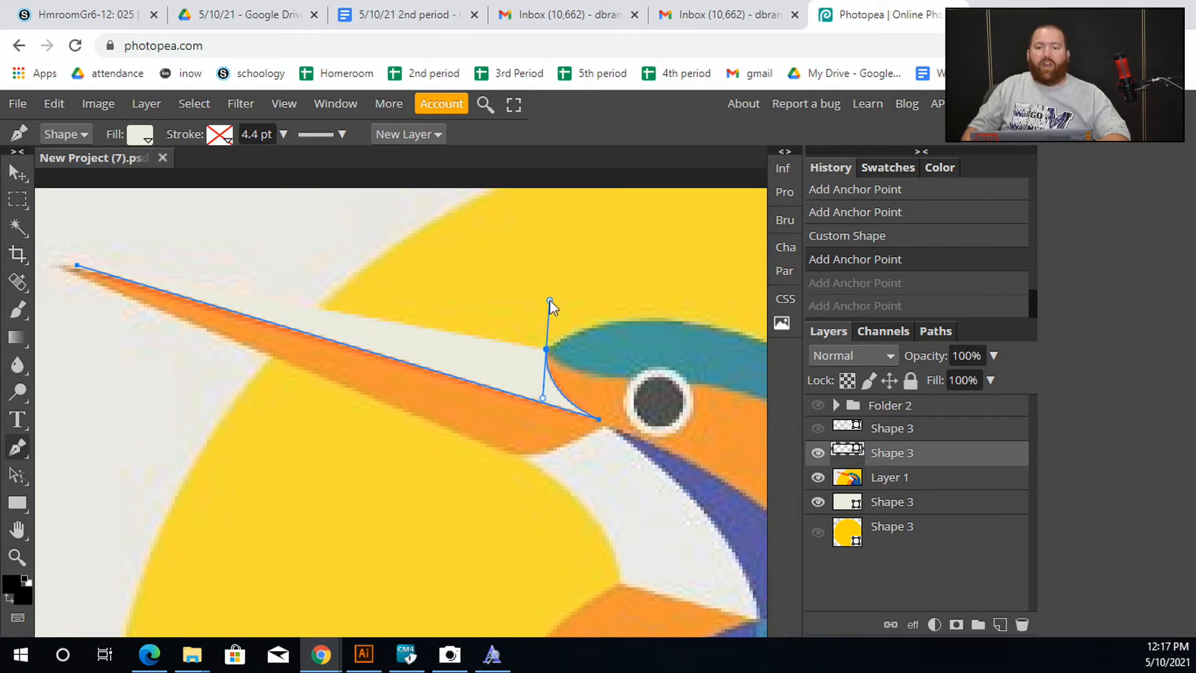
drag(551, 305, 547, 347)
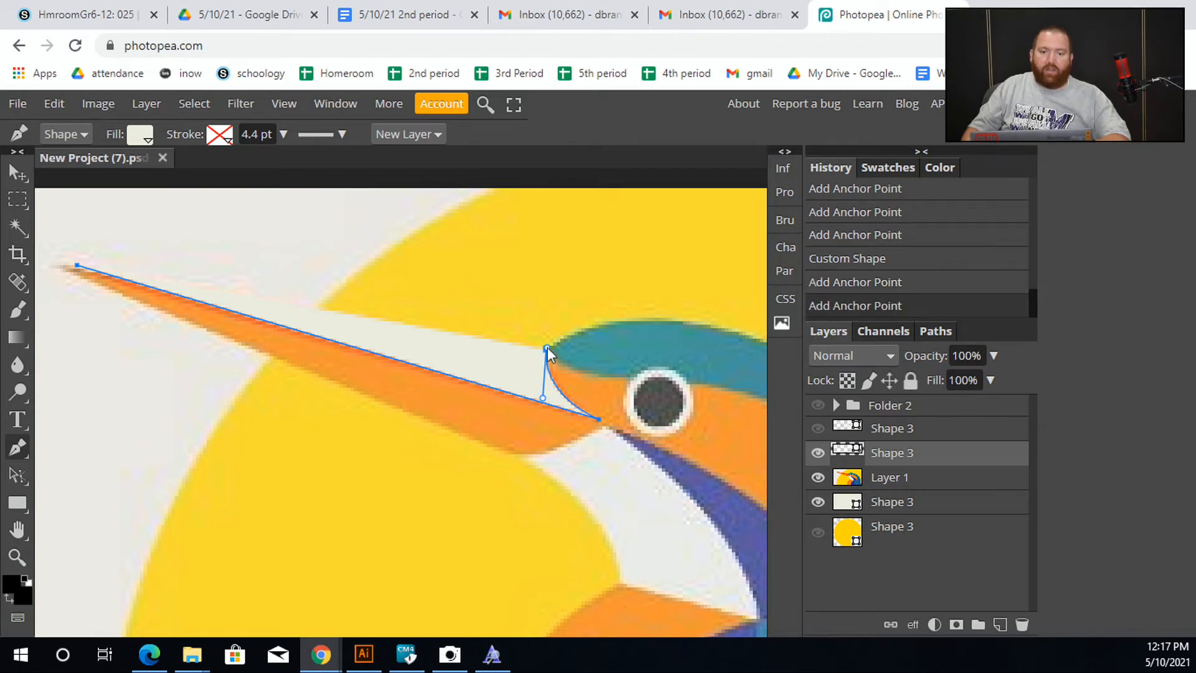
click(75, 264)
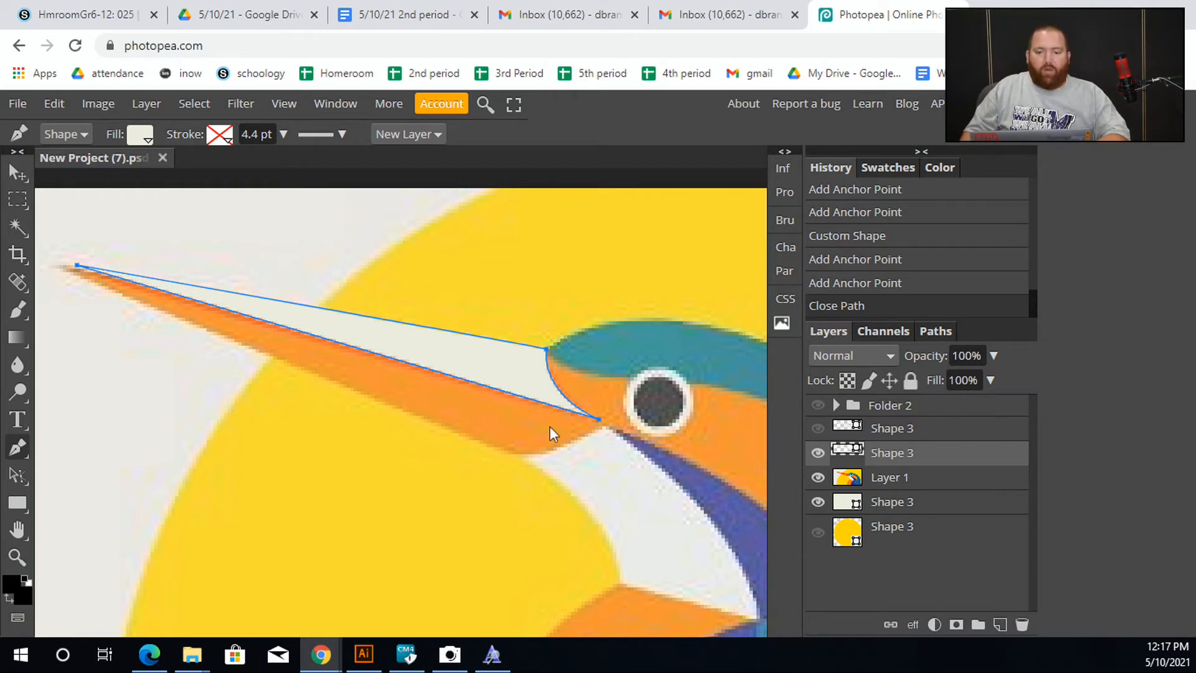
Hide the upper beak shape, Layer 1 and the background rectangle, and select Layer 1 and the lower beak shape in turn to inspect them
click(818, 453)
click(818, 477)
click(818, 502)
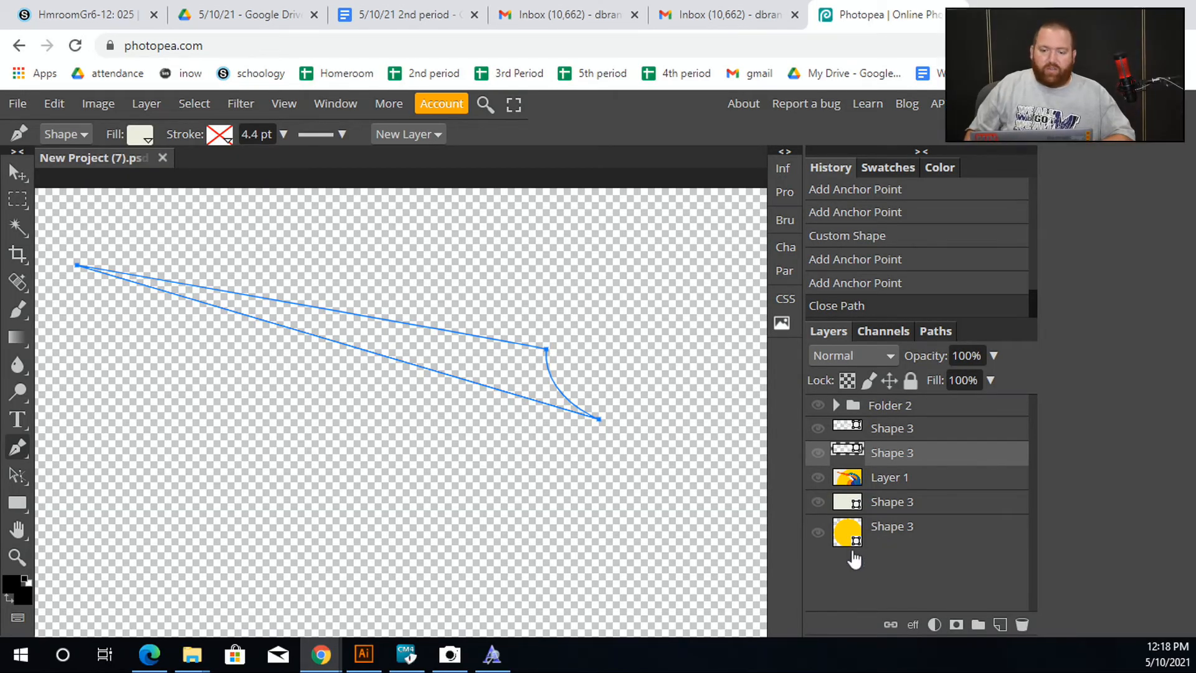
click(890, 480)
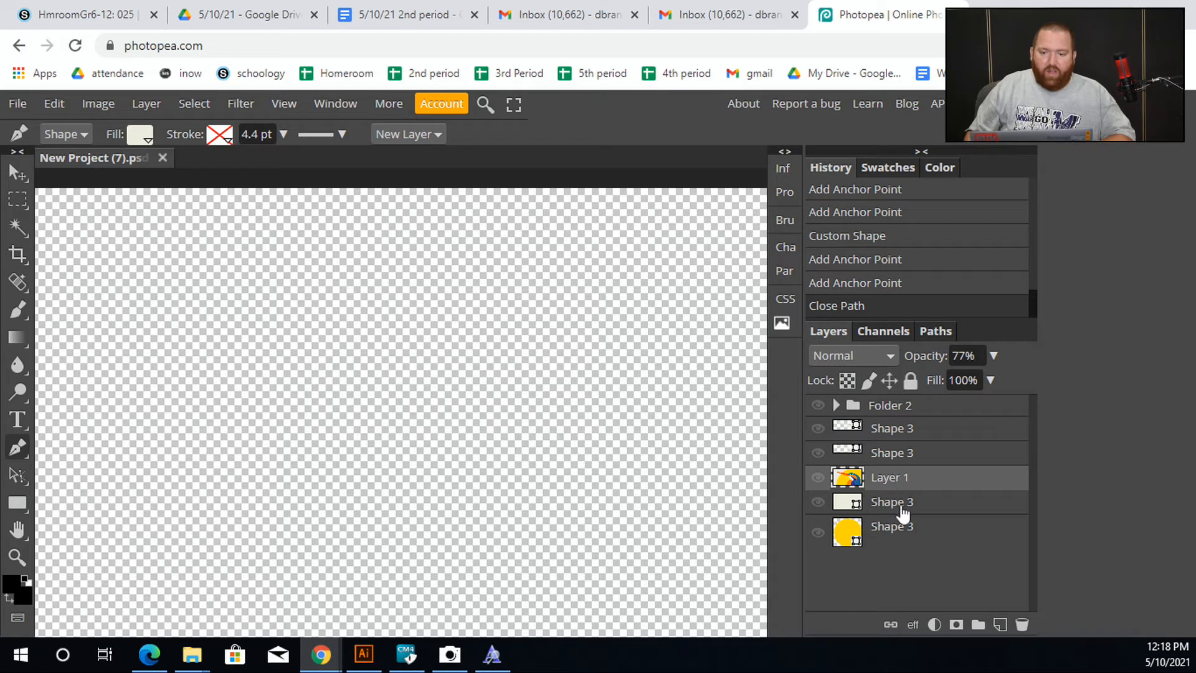
click(911, 430)
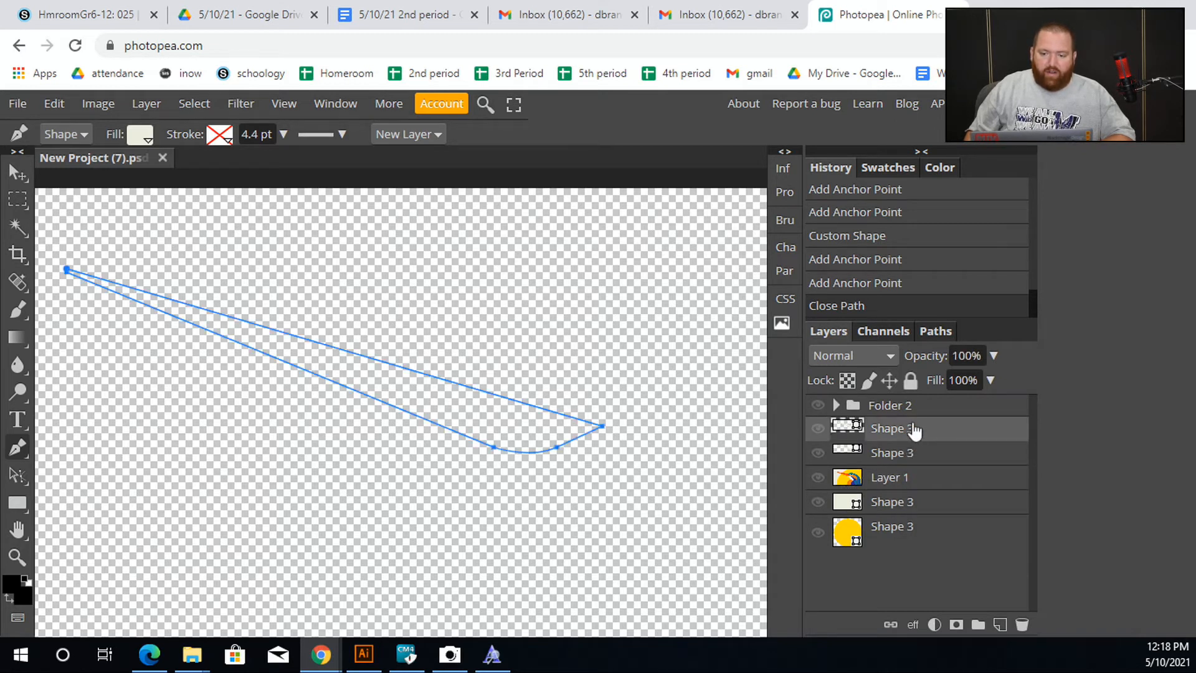
Show both beak shapes, Layer 1, the background rectangle and the yellow circle
click(818, 428)
click(818, 452)
click(818, 478)
click(818, 501)
click(818, 532)
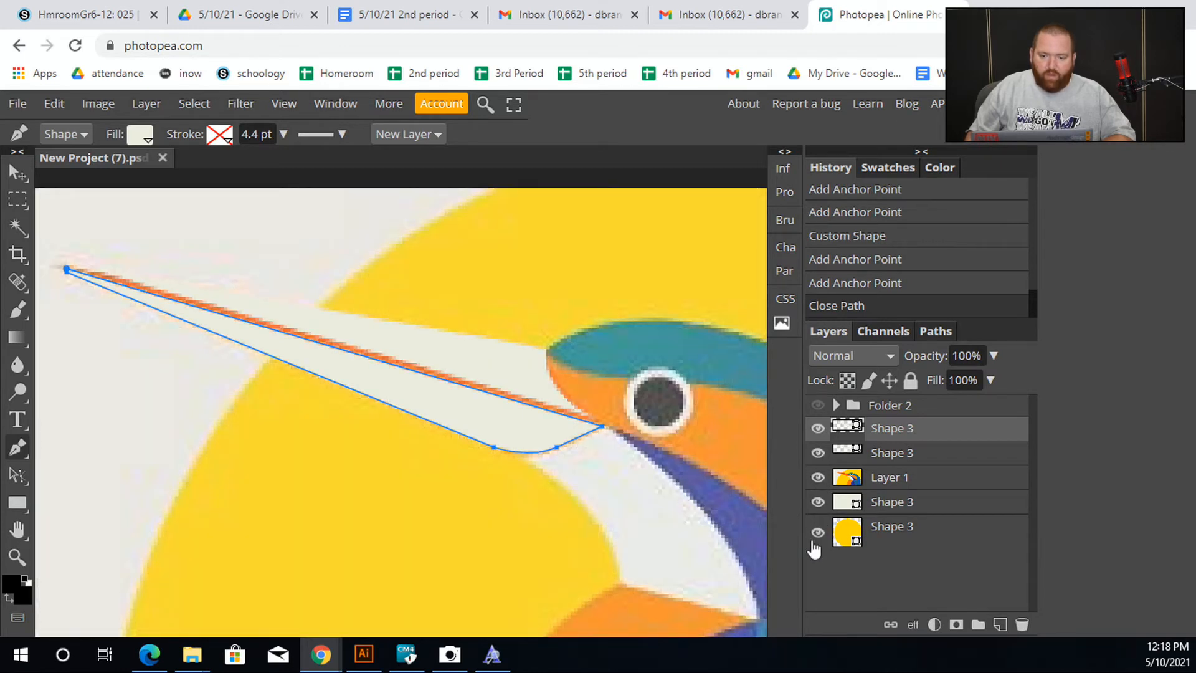
Select the yellow circle layer and add Layer 1 and the two beak shapes individually, skipping the background rectangle
click(909, 552)
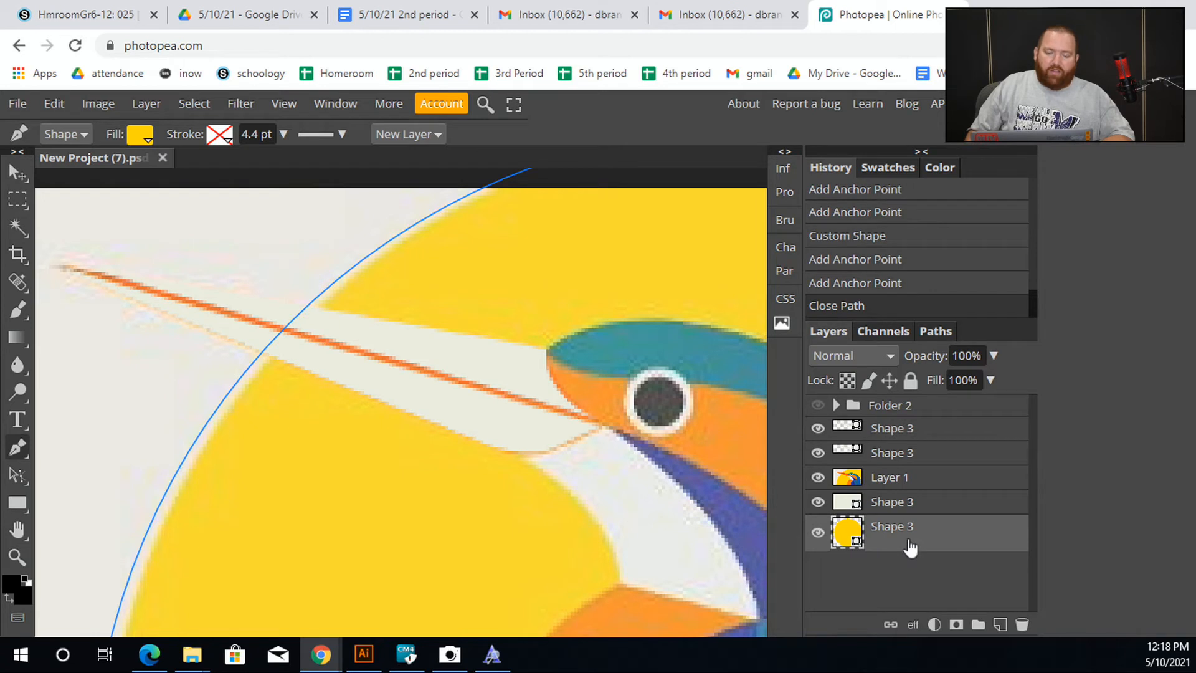
ctrl+click(915, 483)
ctrl+click(927, 460)
ctrl+click(940, 429)
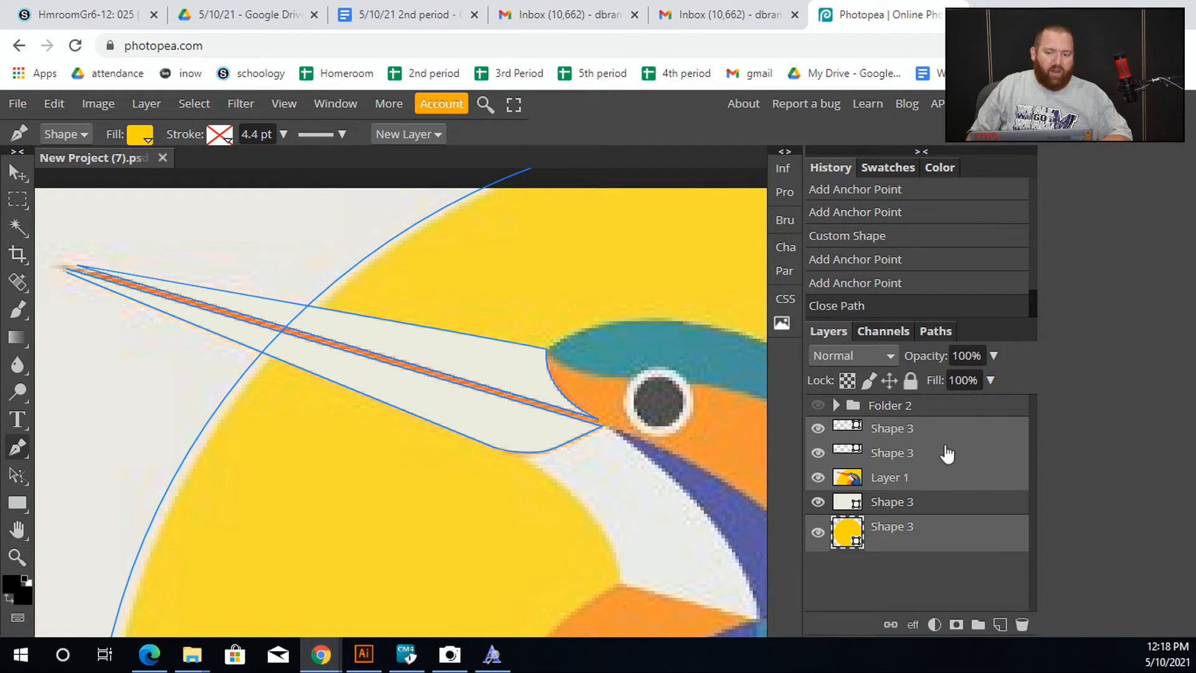
Group the five layers from the yellow circle up to the lower beak shape into a folder, and look over the folder's contents
click(921, 547)
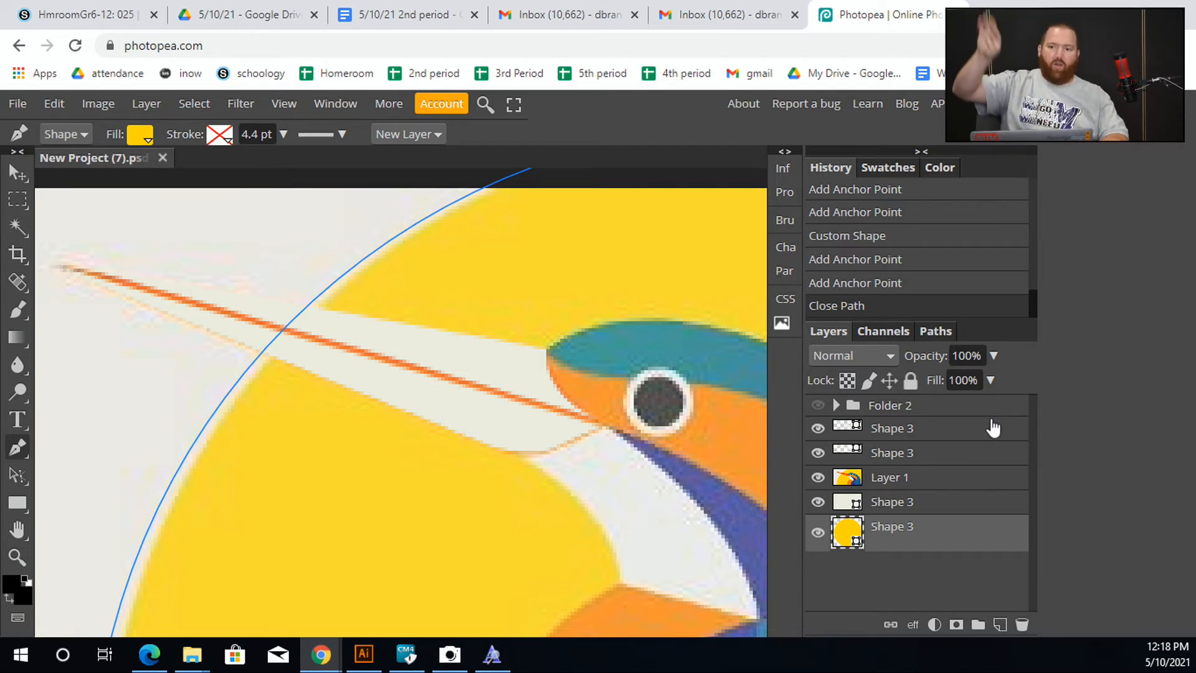
shift+click(919, 430)
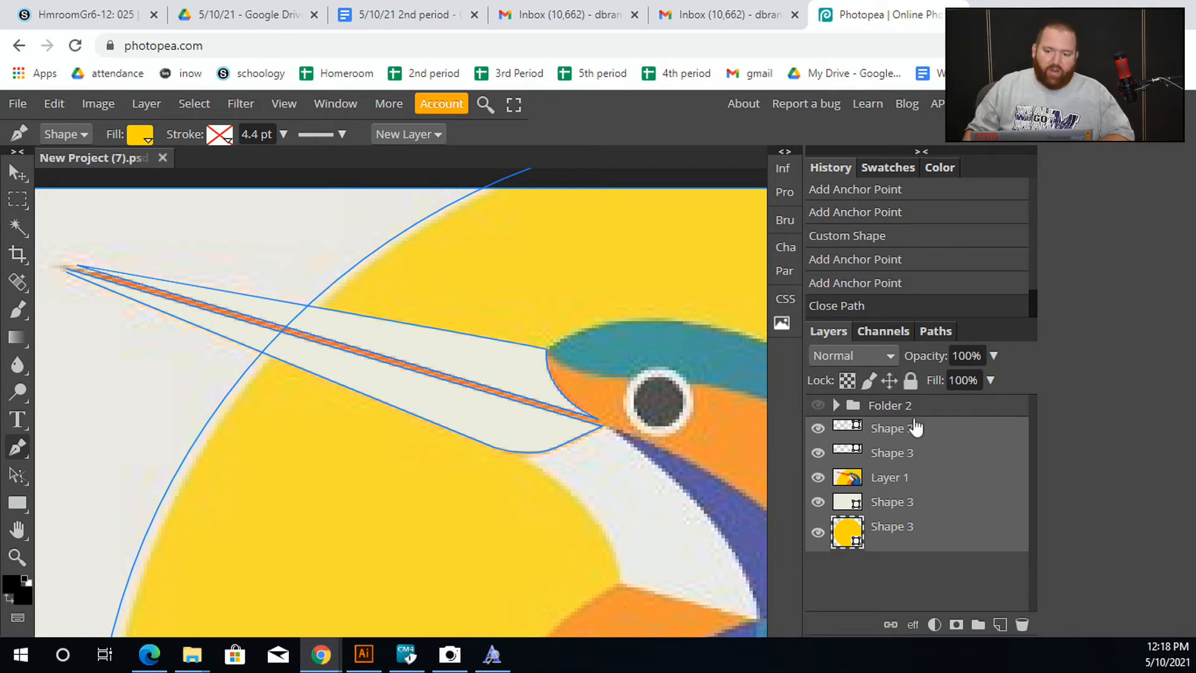
click(979, 624)
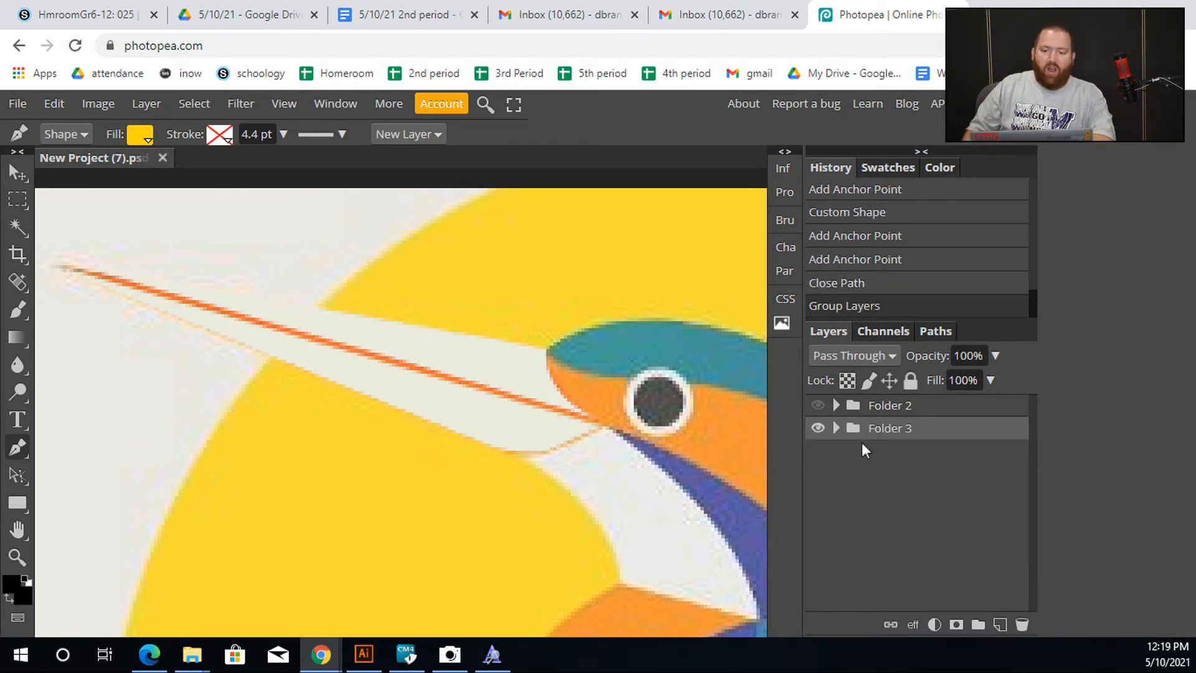
click(836, 428)
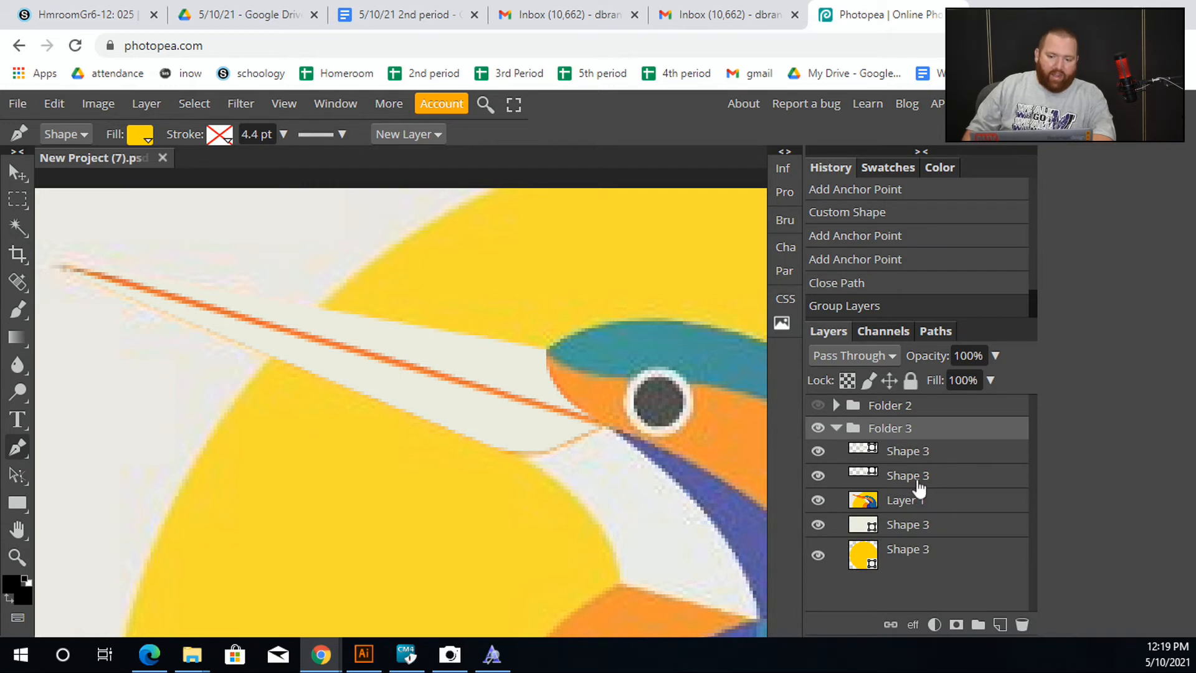
click(837, 430)
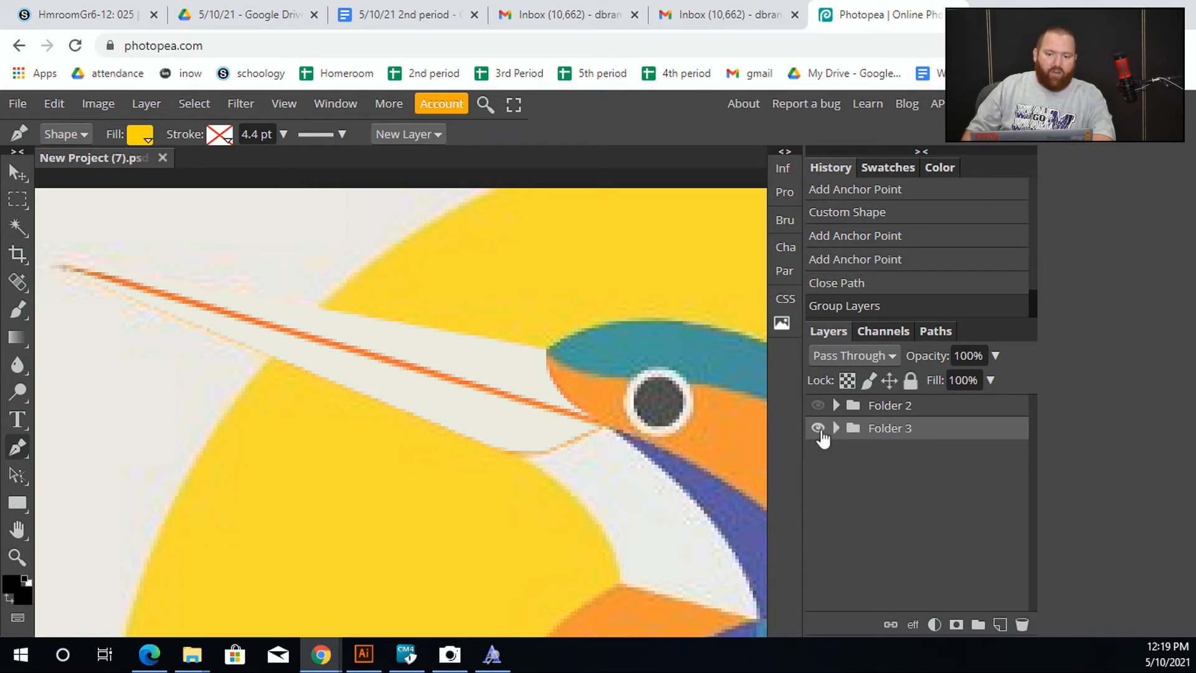
Hide Folder 3 together with its topmost beak shape, Layer 1 and background rectangle, and collapse the folder
click(817, 429)
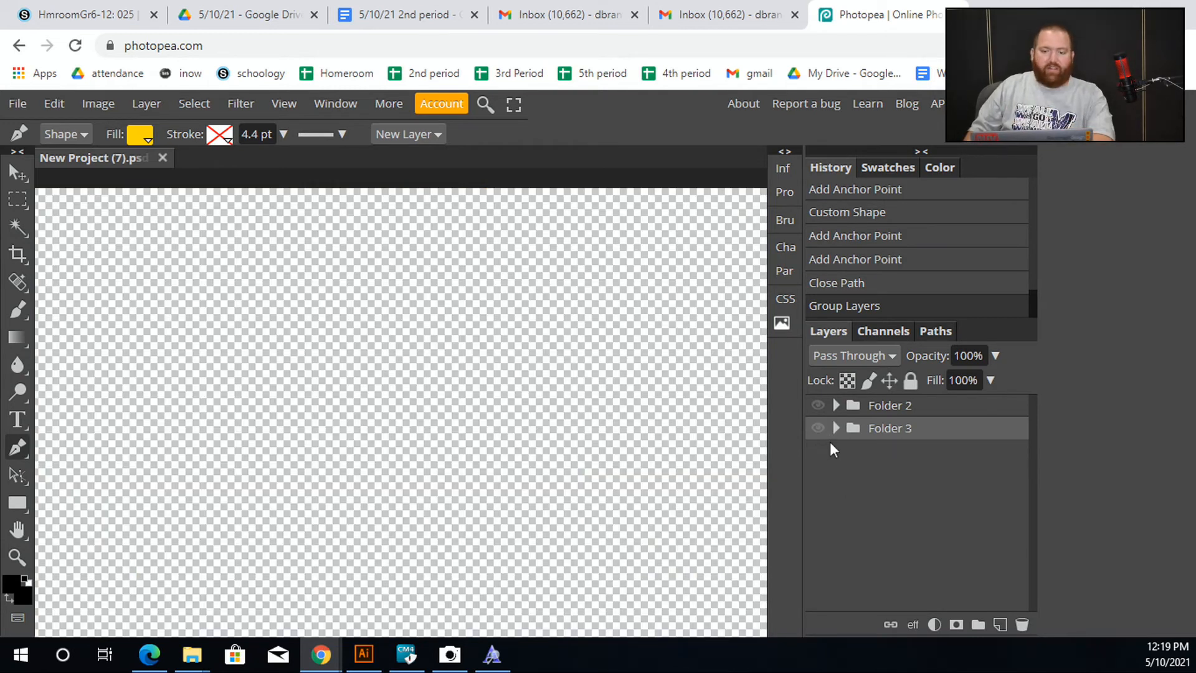
click(817, 428)
click(836, 428)
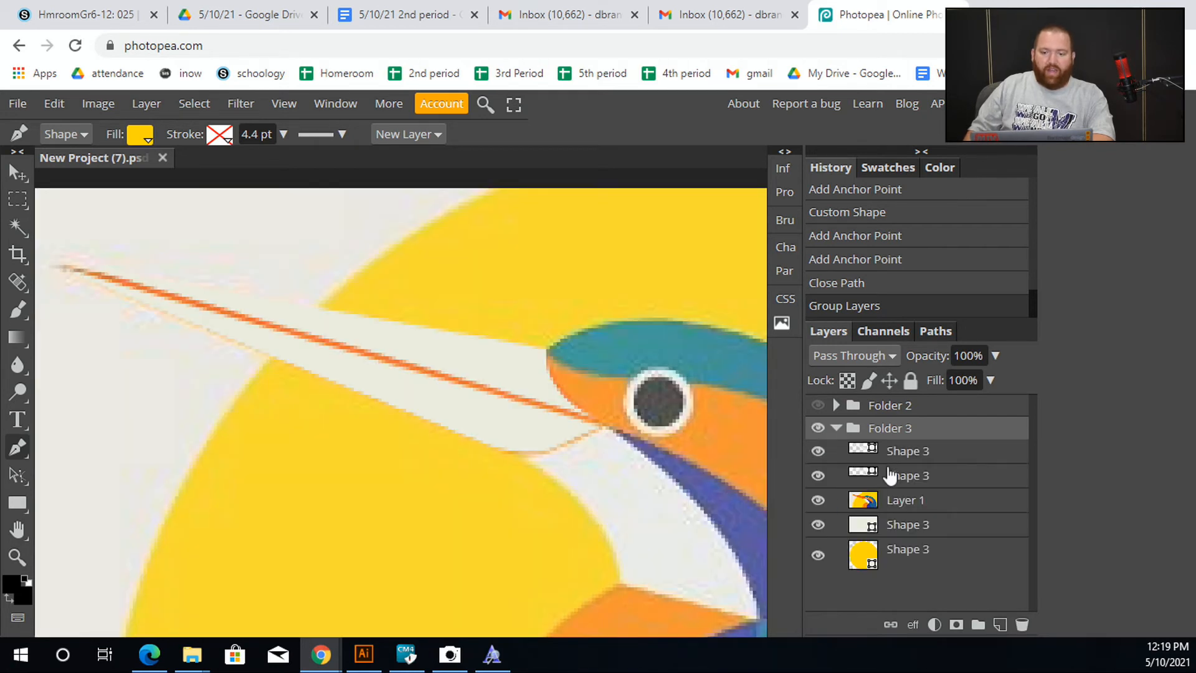
click(818, 500)
click(818, 451)
click(818, 555)
click(818, 428)
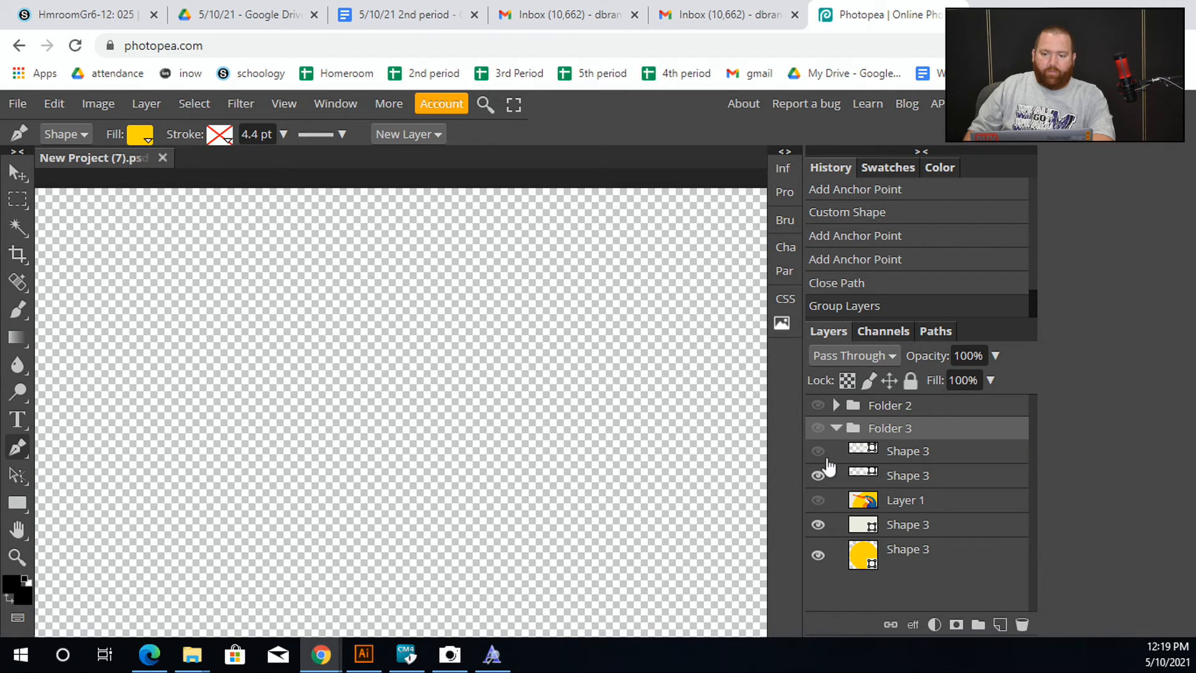
click(818, 555)
click(818, 524)
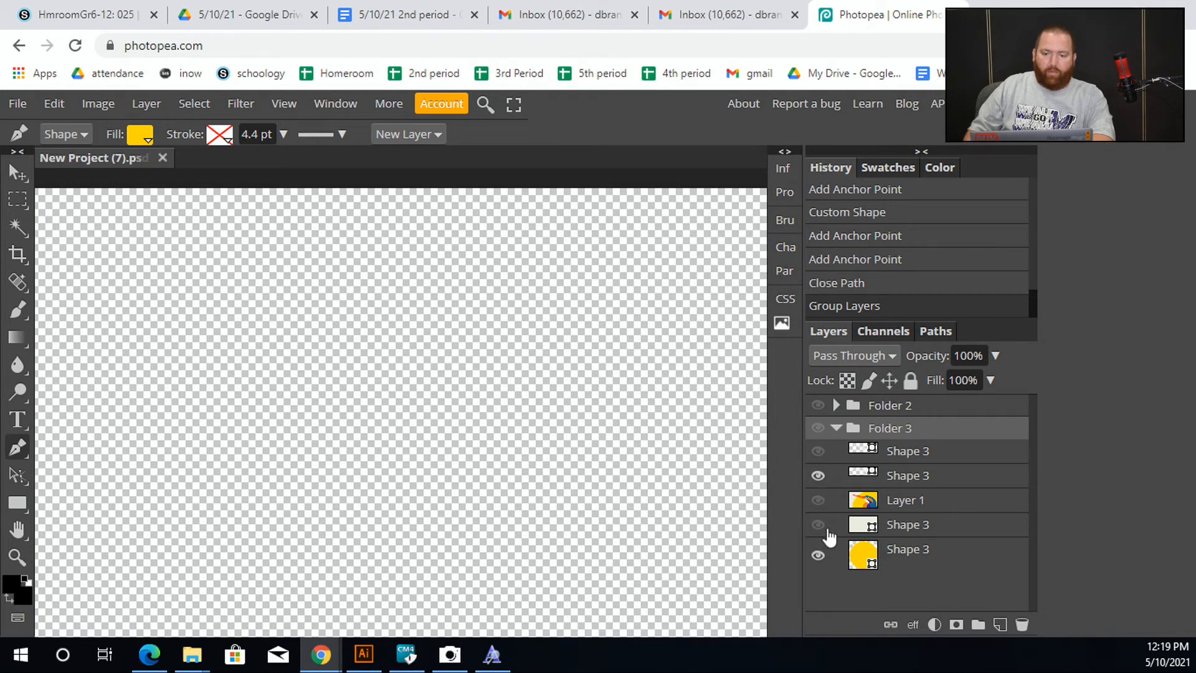
click(835, 430)
Show and expand Folder 2, briefly hiding and reshowing its two beak shapes to inspect them
click(818, 405)
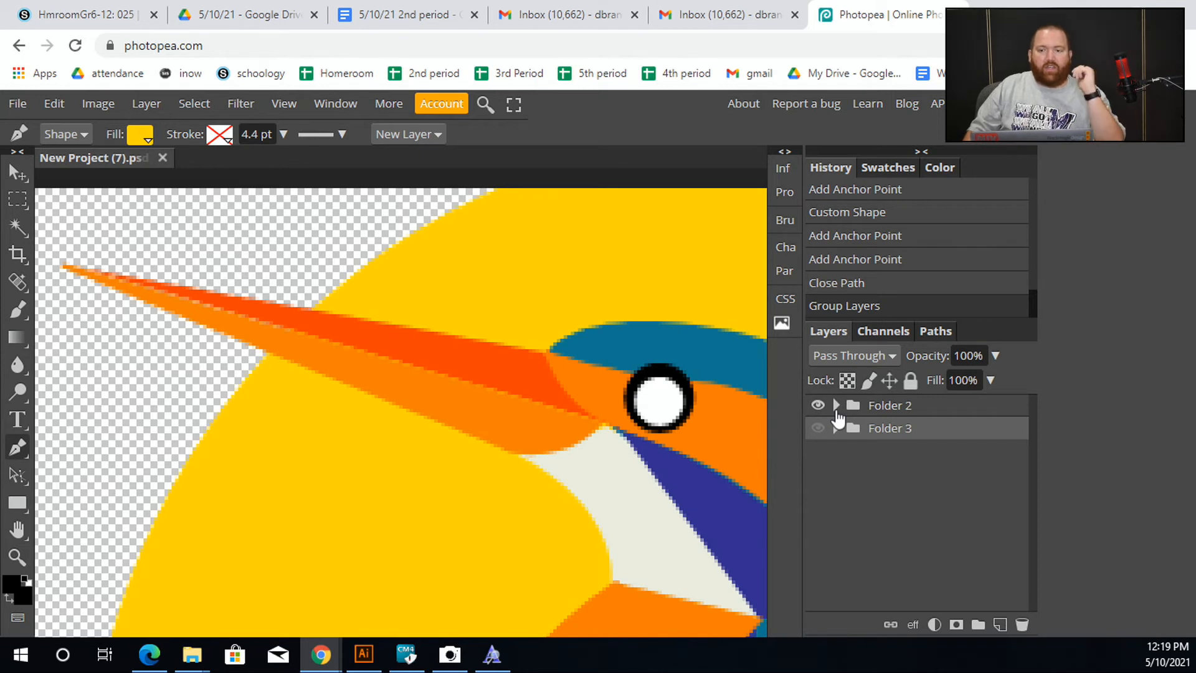
click(836, 407)
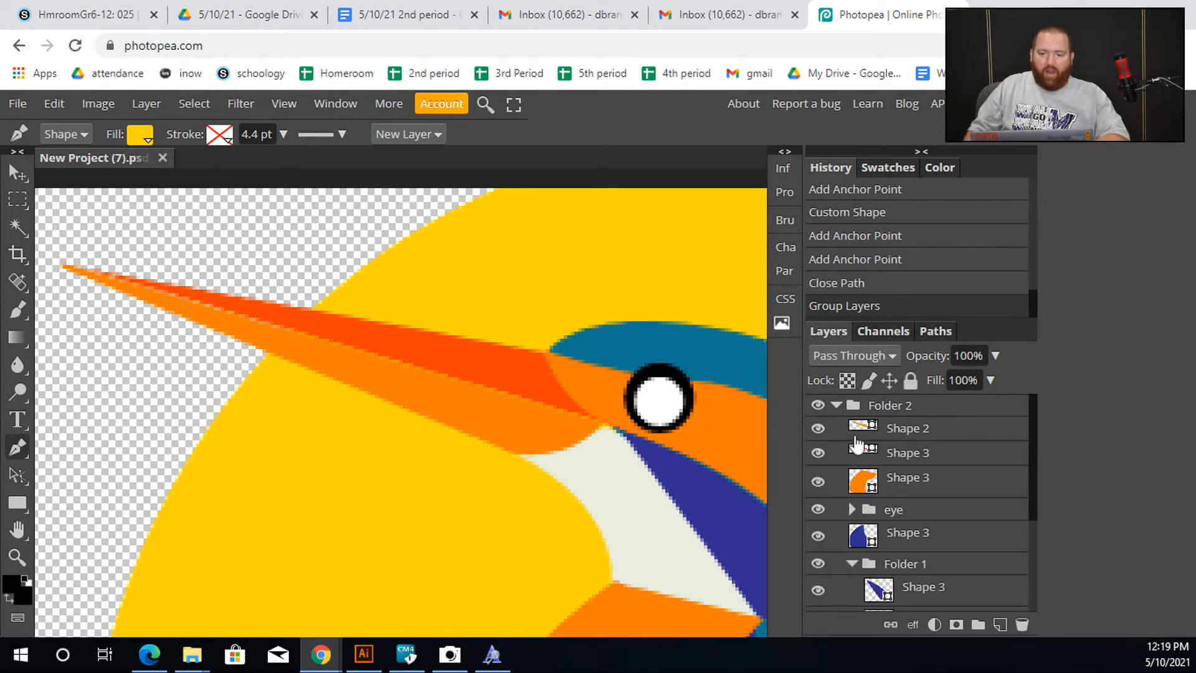
click(818, 428)
click(818, 452)
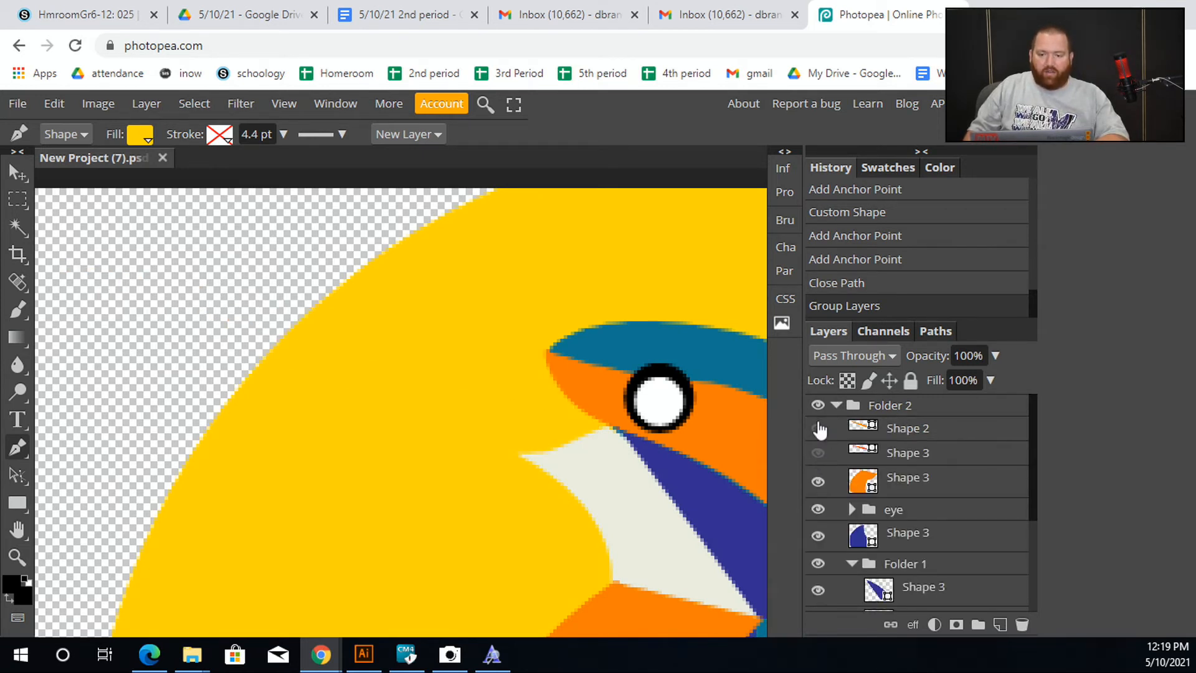
click(818, 428)
click(818, 452)
Hide and reshow the orange breast shape, the dark blue shape and Folder 1 to examine their part in the bird
click(818, 481)
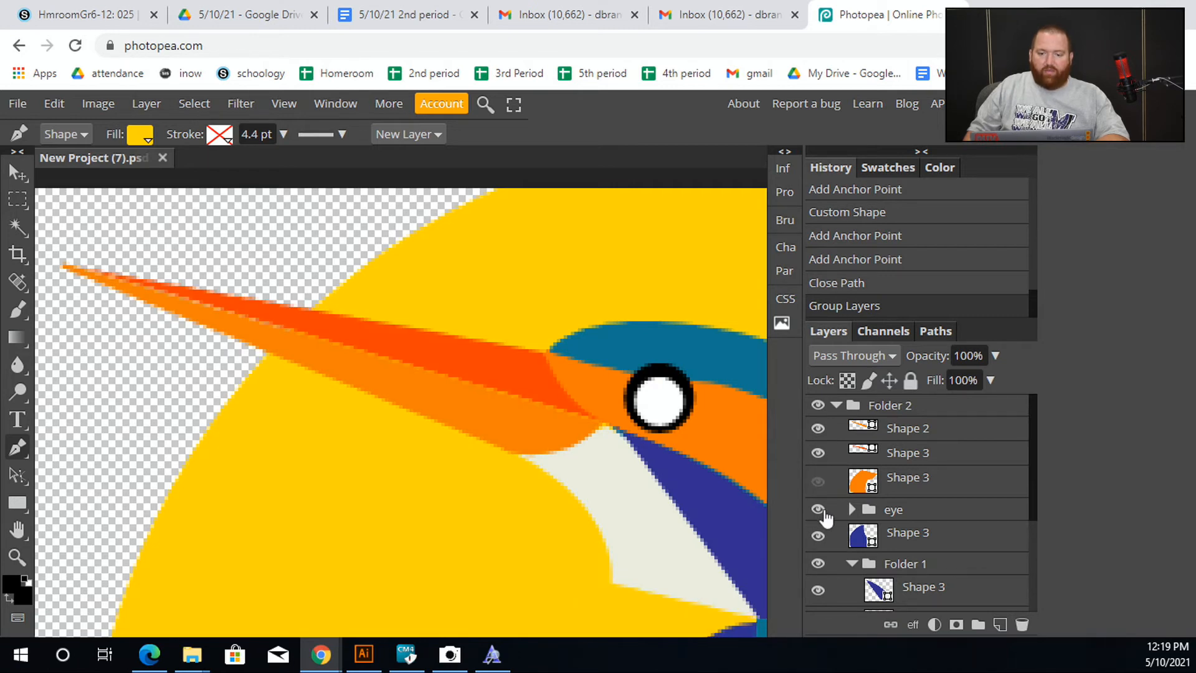
scroll(697, 487, down, 1)
scroll(702, 488, down, 2)
scroll(401, 408, up, 2)
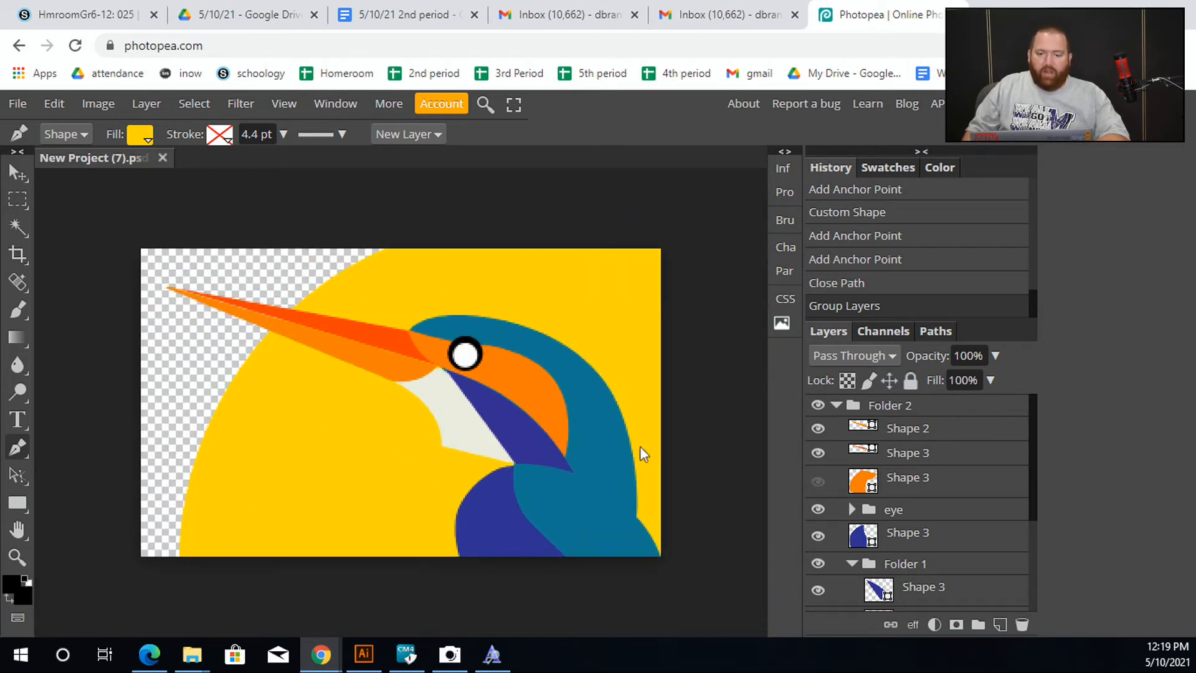
click(818, 535)
click(818, 563)
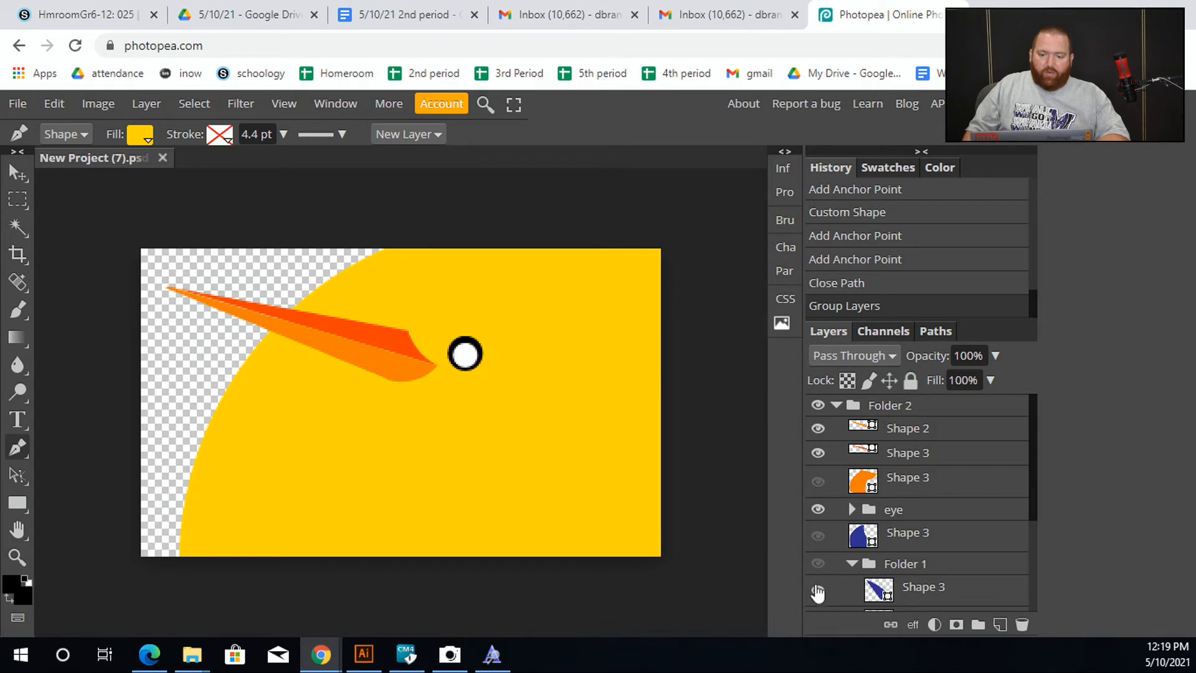
click(818, 564)
click(818, 535)
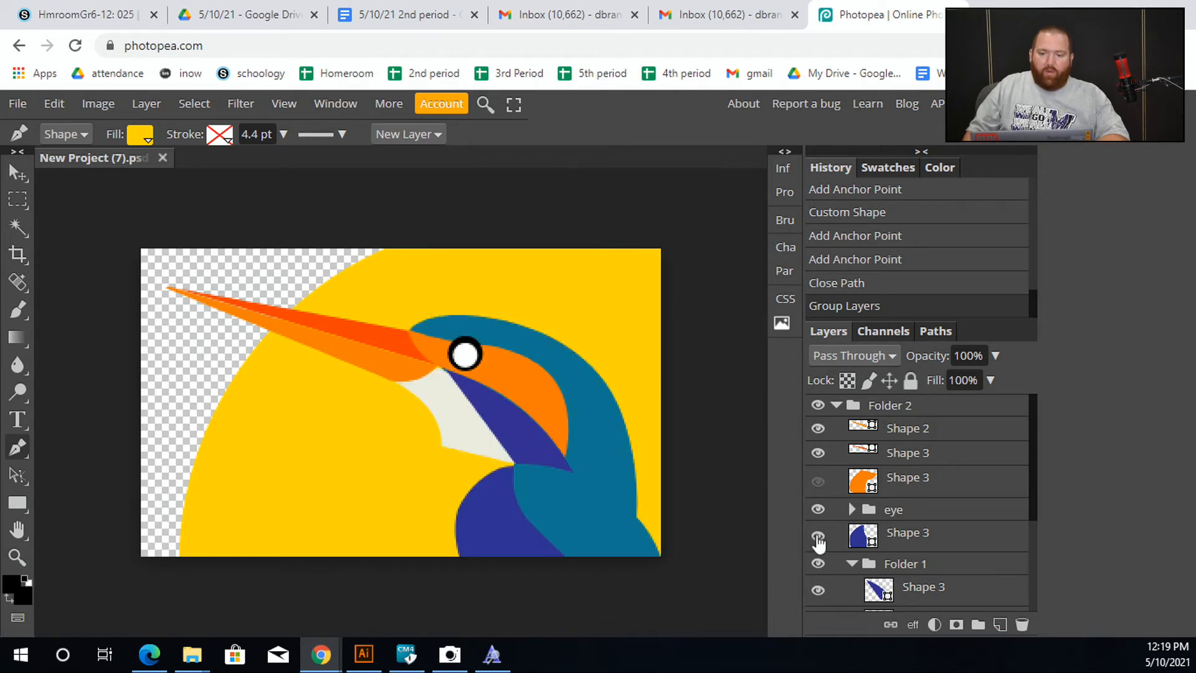
click(818, 482)
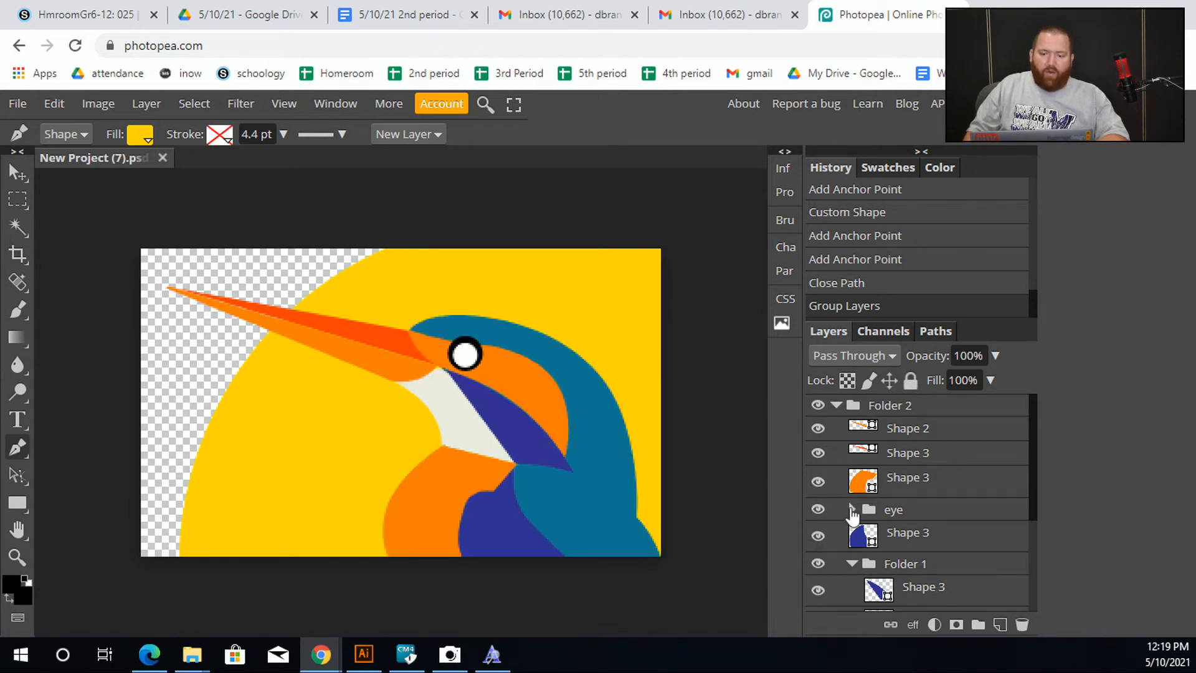
Expand the eye folder, inspect its white and black circles in turn, and collapse it
click(853, 510)
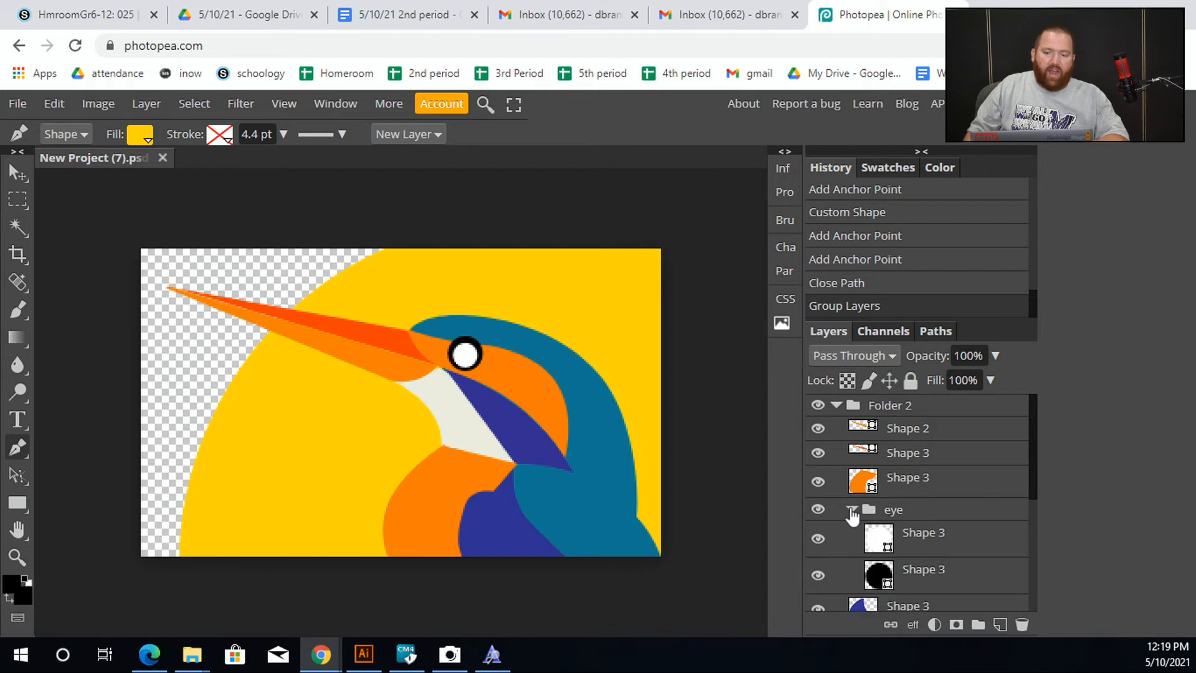
click(878, 546)
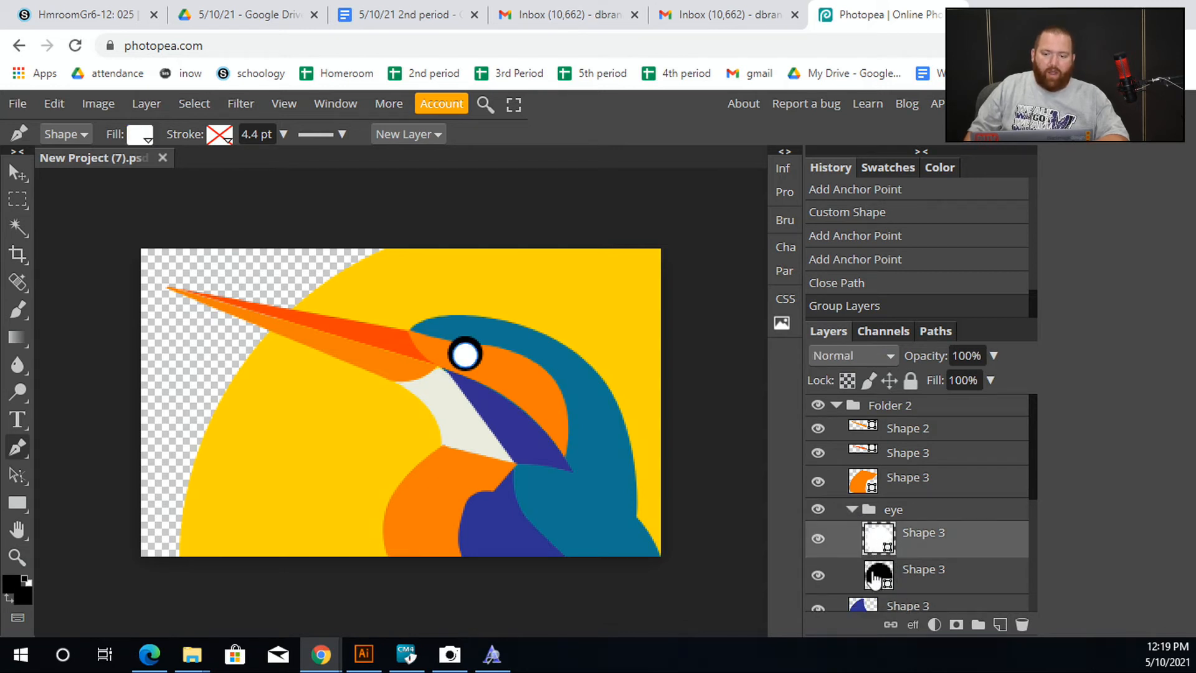
click(872, 577)
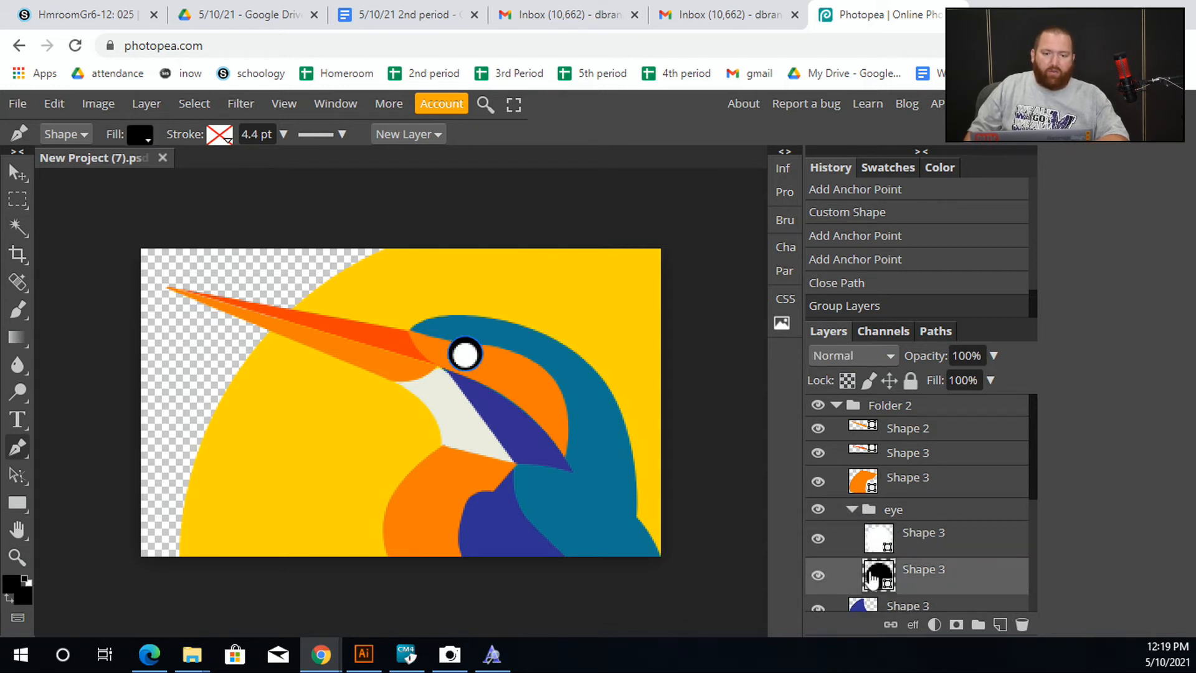
click(853, 511)
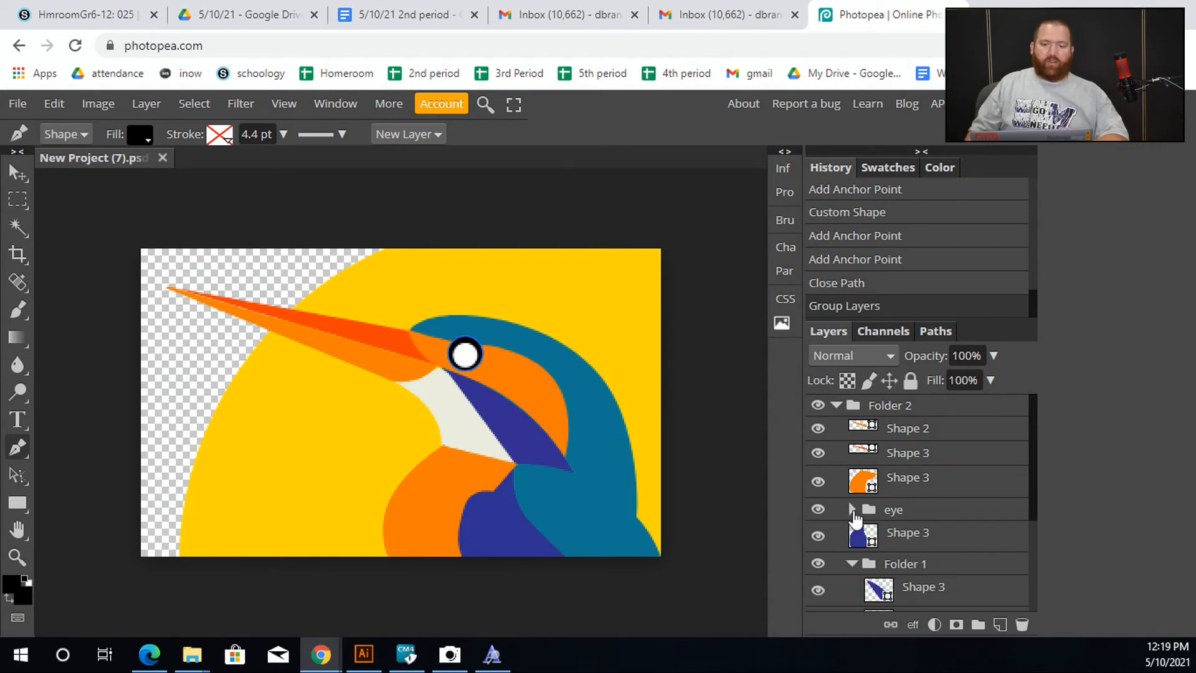
Move the whole eye folder slightly toward the beak with Free Transform, to about X 213 px, Y 51 px
click(900, 516)
key(v)
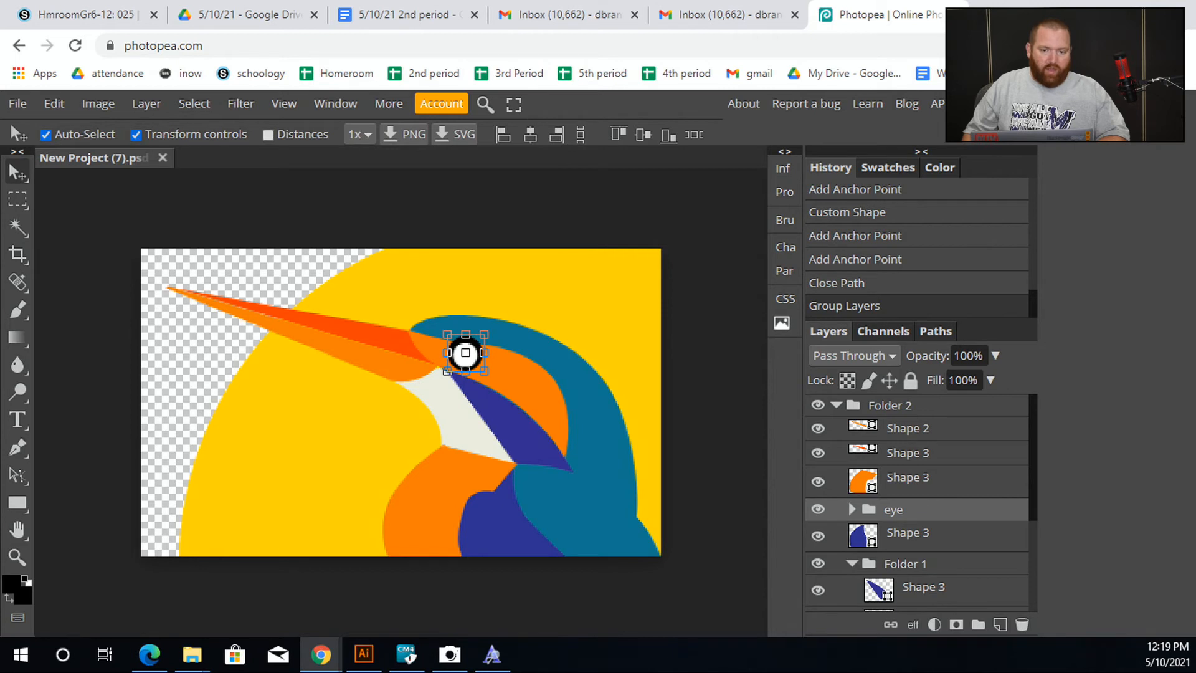
key(ctrl+t)
click(488, 366)
drag(456, 355, 461, 339)
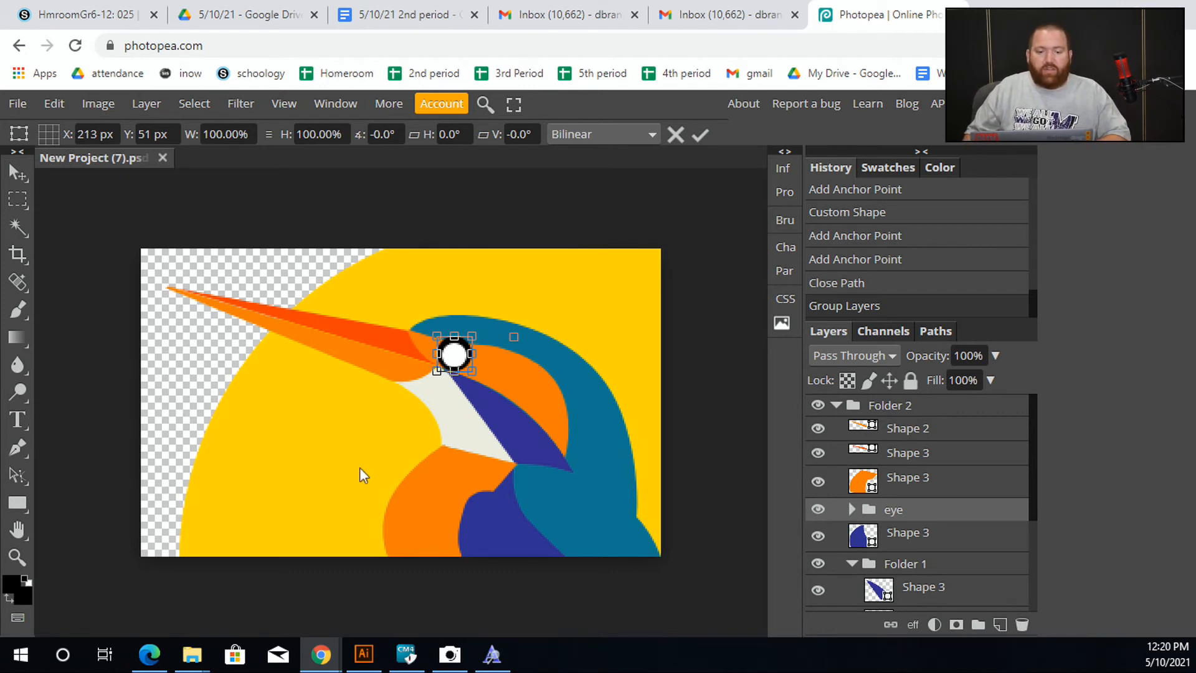
key(Return)
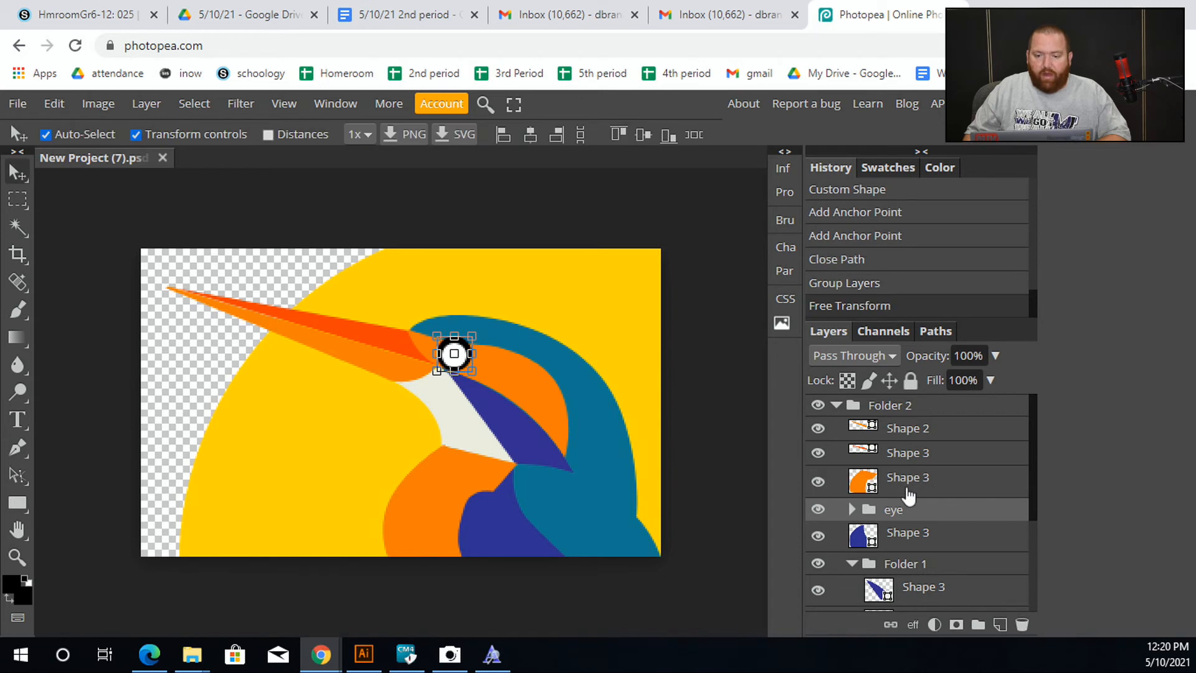
Select the orange breast shape and move its inner-edge corner anchor up toward the throat with Direct Select to smooth the curve
click(450, 499)
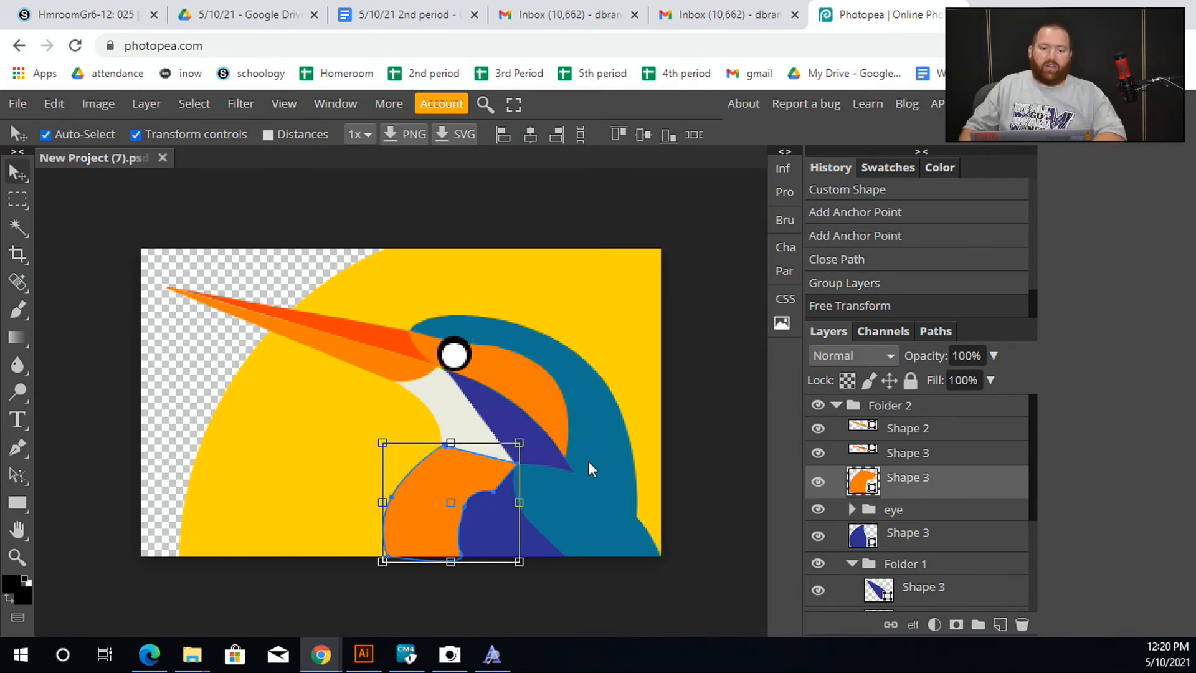
scroll(450, 498, up, 3)
drag(456, 563, 513, 465)
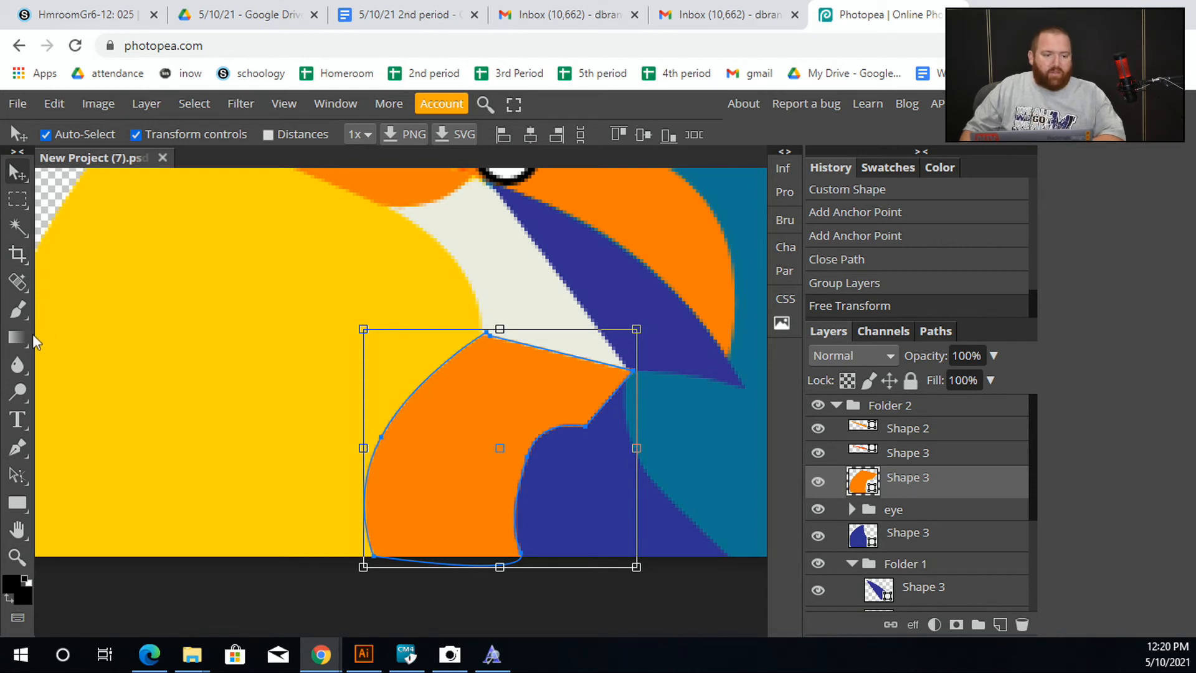
right_click(18, 477)
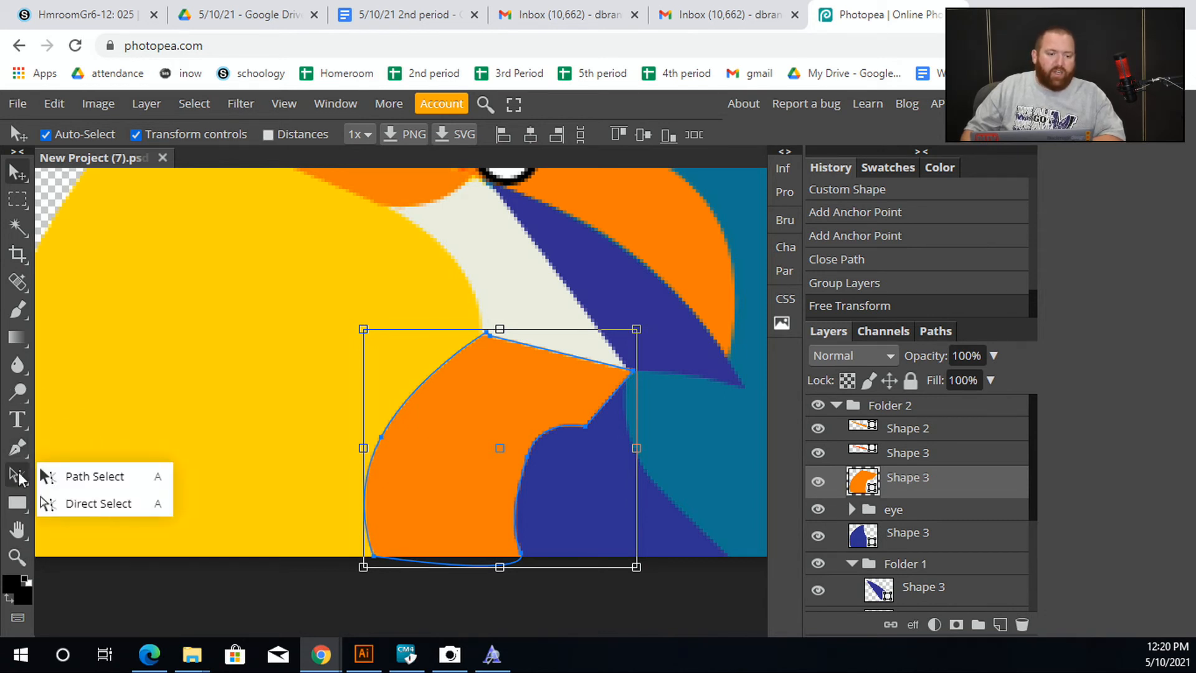
click(73, 505)
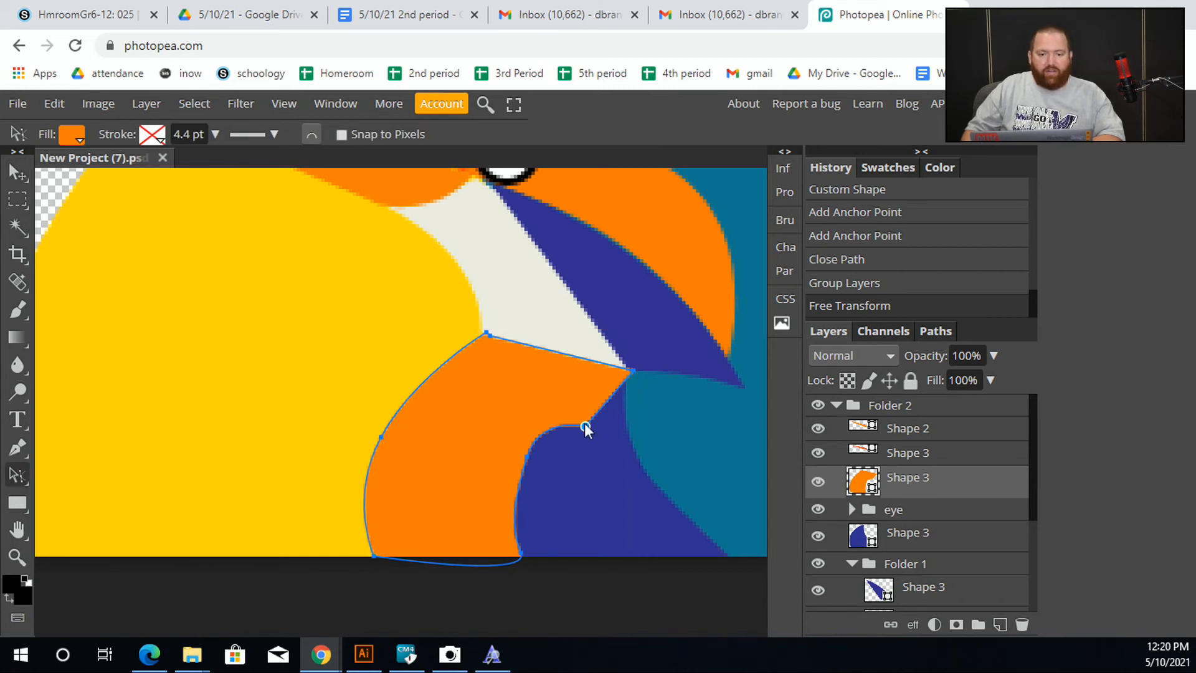
drag(584, 423, 573, 401)
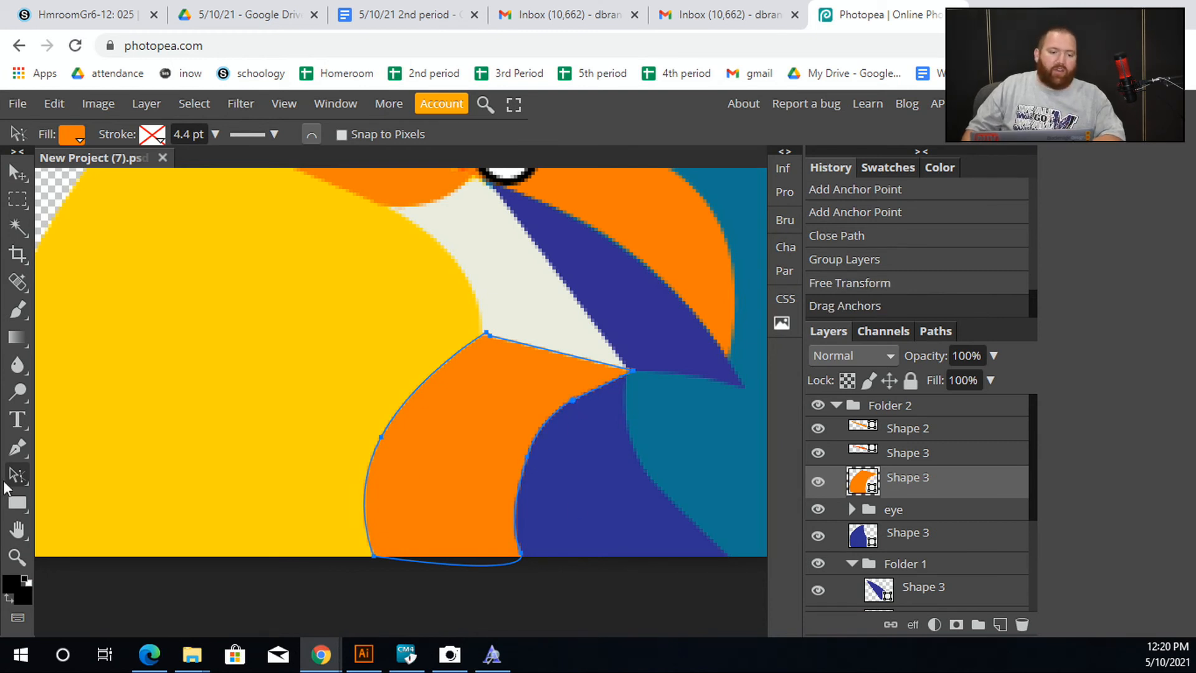
Try bending the breast's inner edge by pulling the handle of its middle anchor independently, and undo the handle move
alt+click(528, 454)
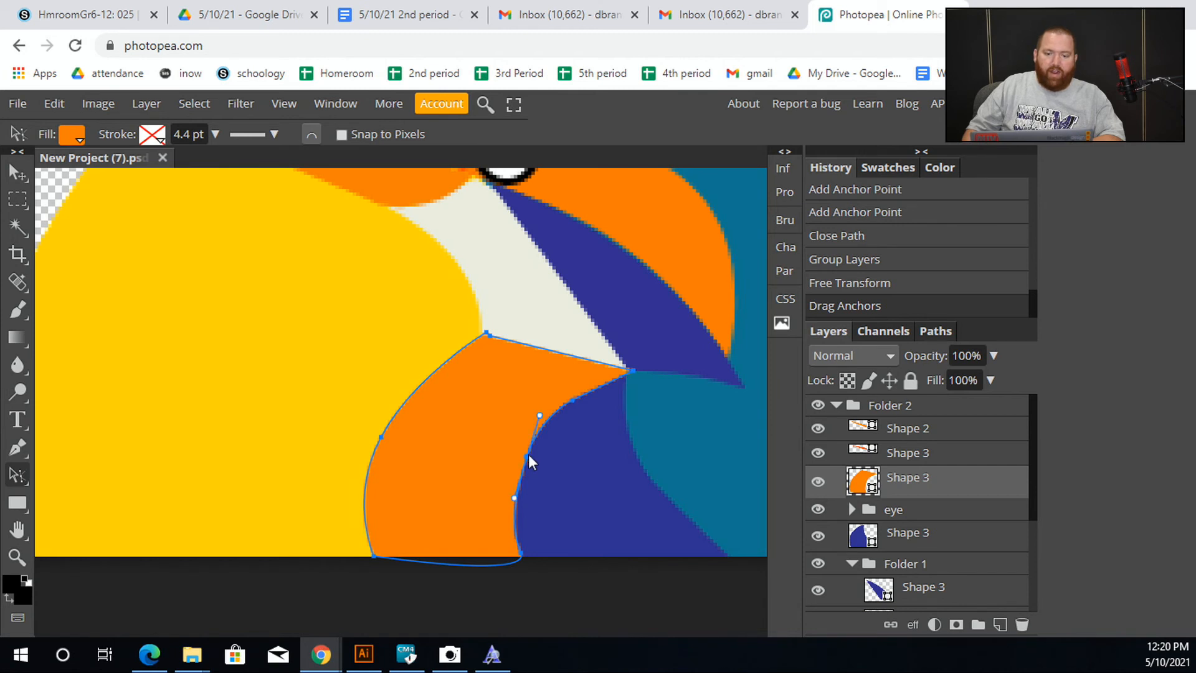
mouse_move(539, 418)
mouse_down()
mouse_move(489, 392)
mouse_move(510, 383)
mouse_move(528, 400)
mouse_up()
key(ctrl+z)
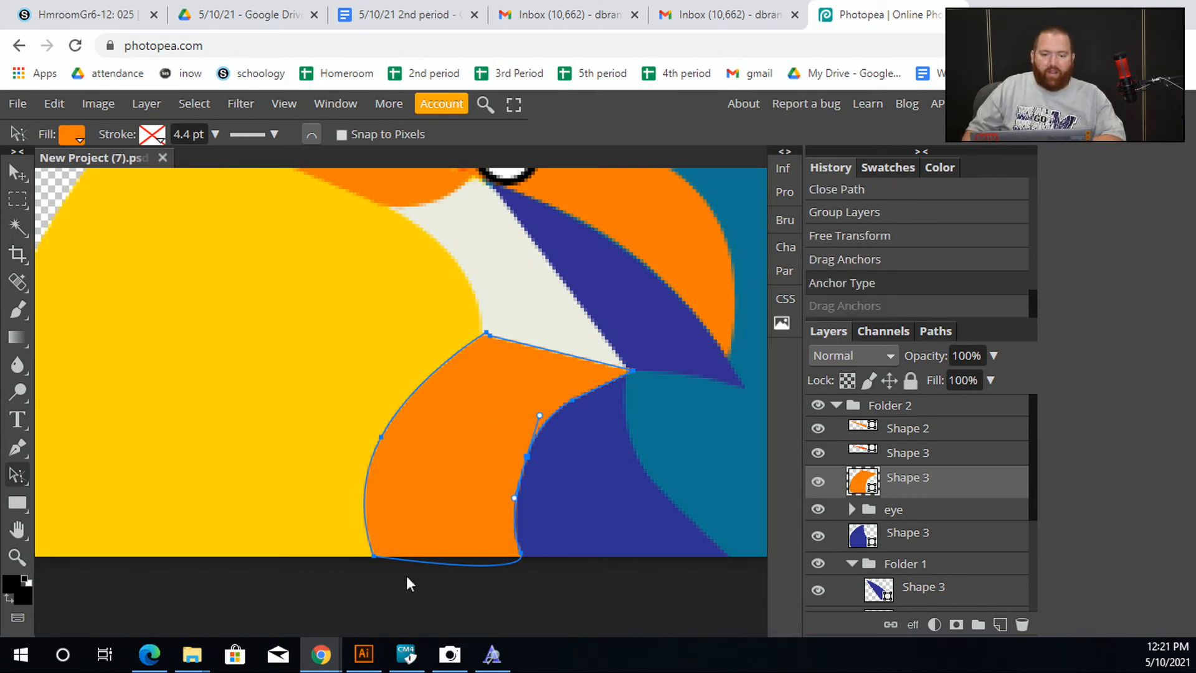
Add an anchor point on the upper outer edge of the orange breast shape and move it outward with Direct Select
right_click(16, 486)
click(17, 447)
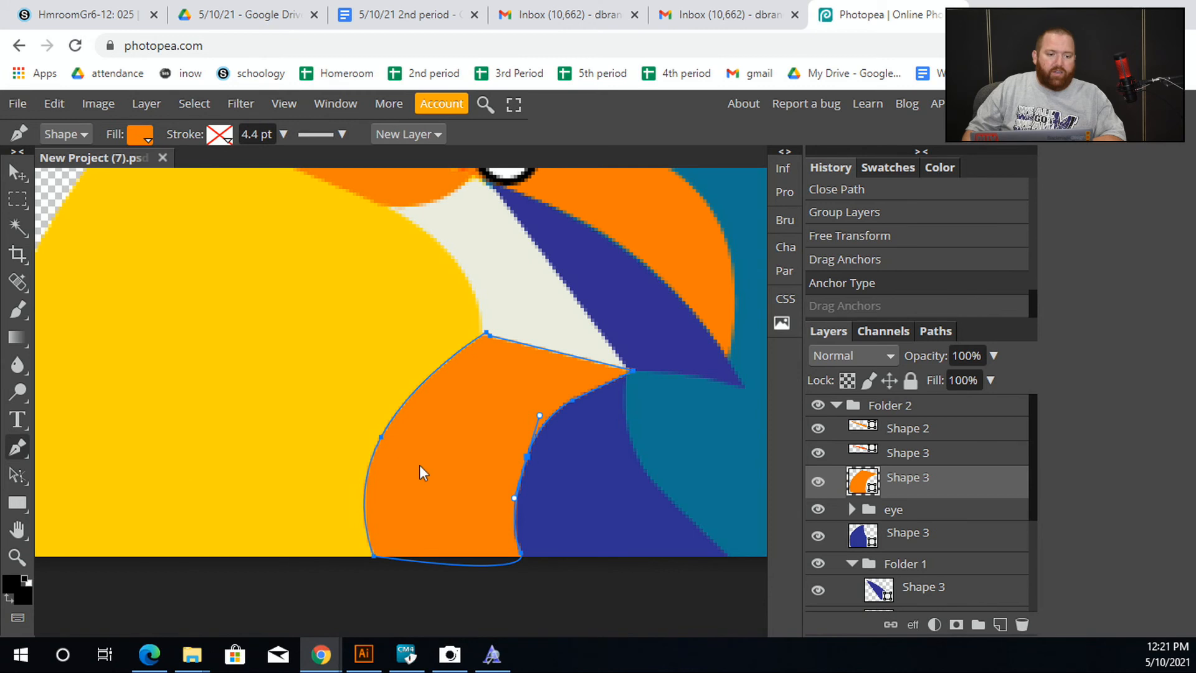
click(420, 387)
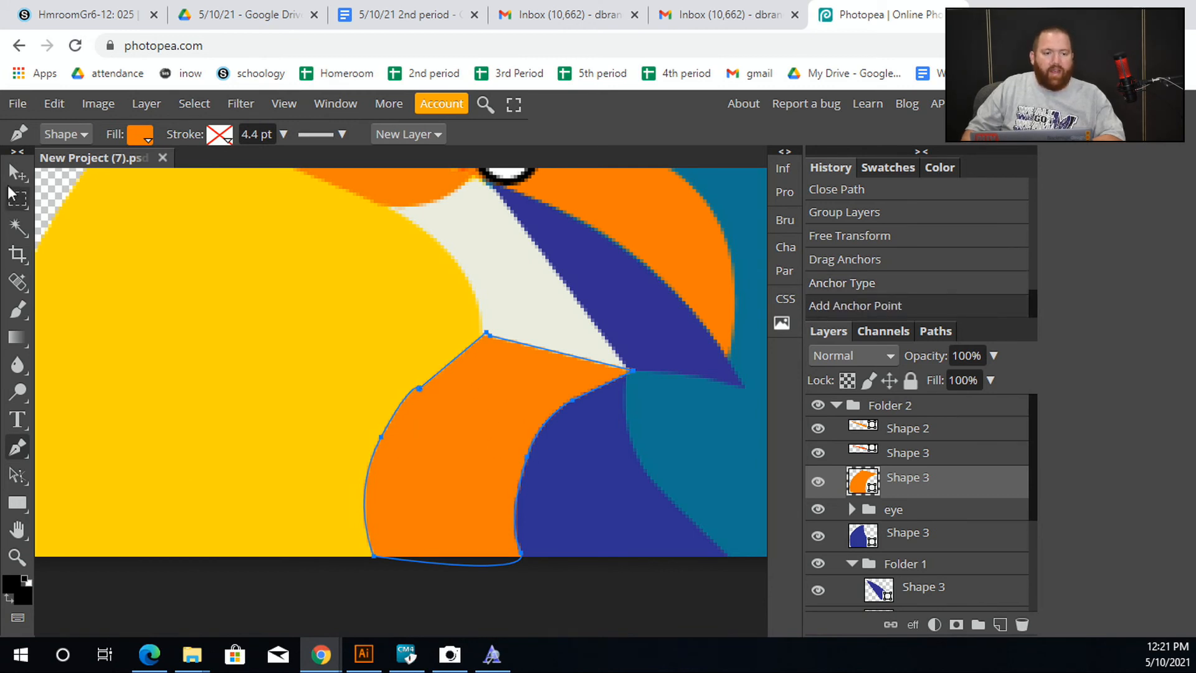
click(23, 473)
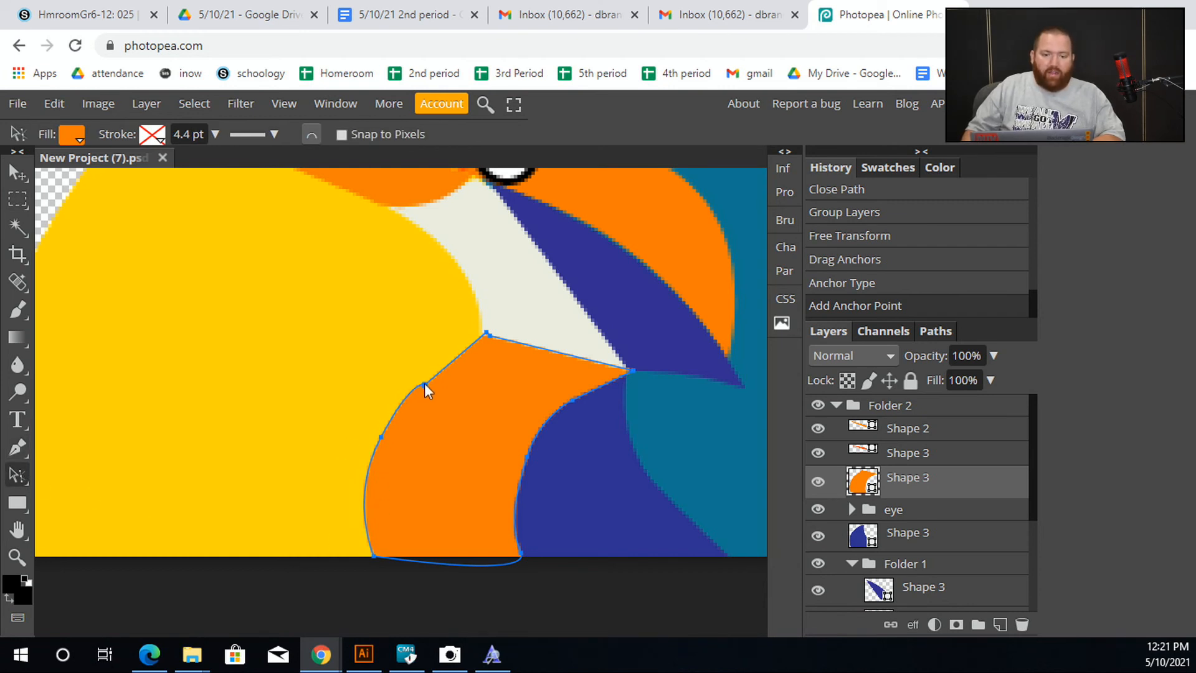
click(408, 377)
key(ctrl+minus)
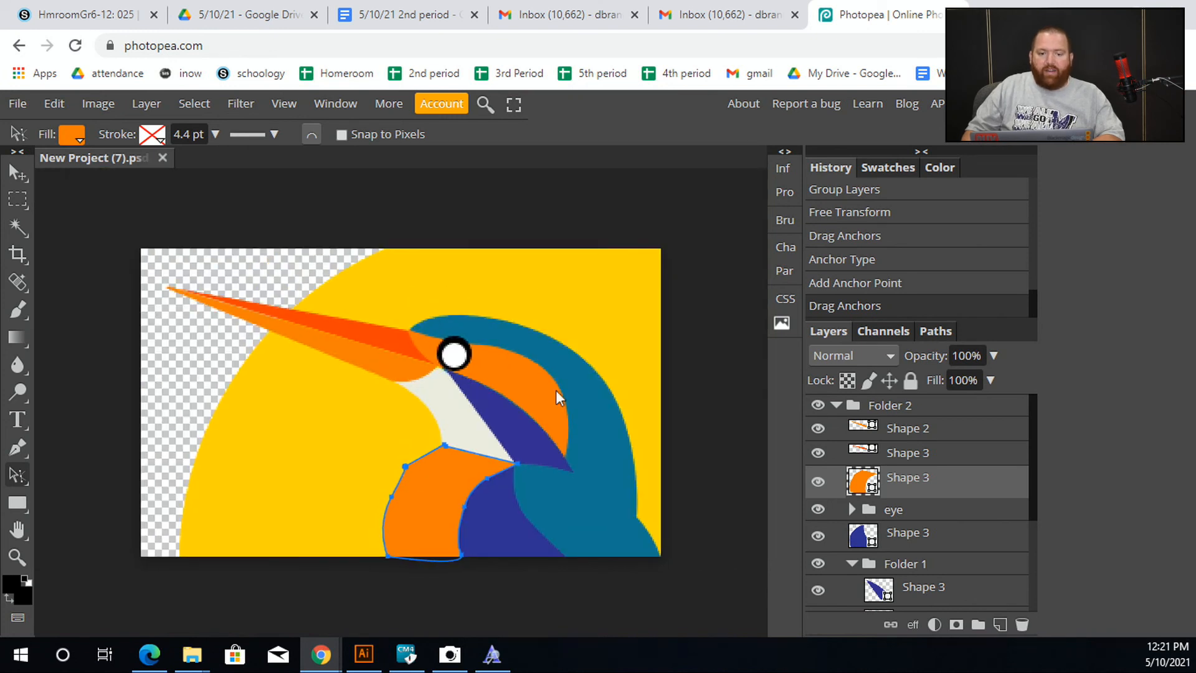